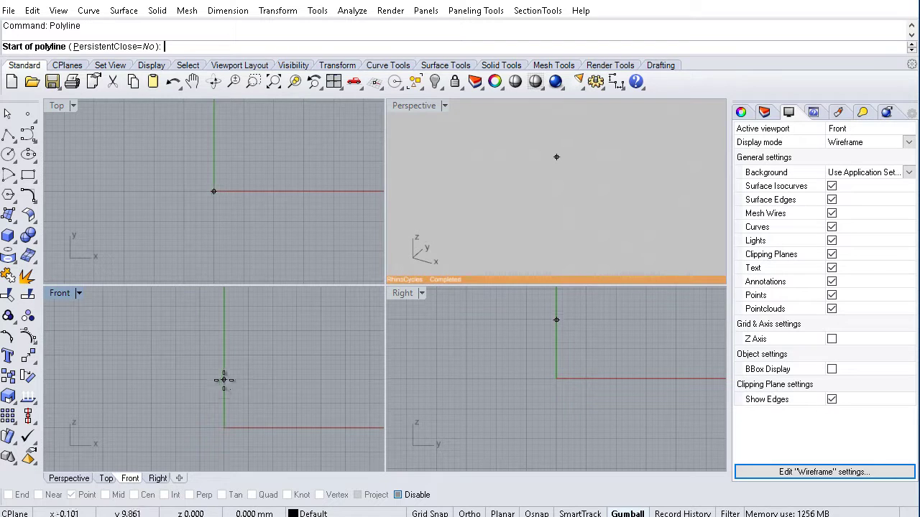
Step: Turn on Grid Snap and start a polyline in the Front view from (0, 5) through (3, 4) and (5, 0) to (15, 0)
{"action": "left_click", "coordinate": [426, 513]}
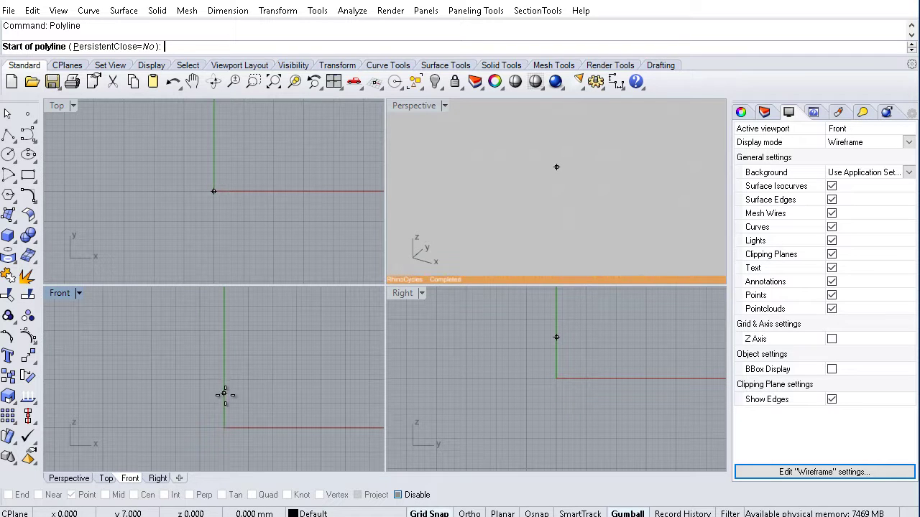
{"action": "left_click", "coordinate": [224, 403]}
{"action": "left_click", "coordinate": [238, 407]}
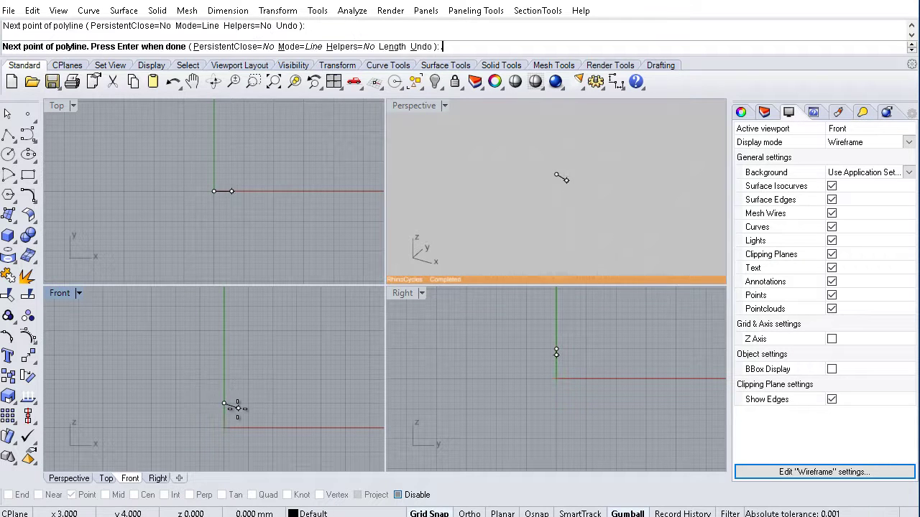
{"action": "left_click", "coordinate": [248, 427]}
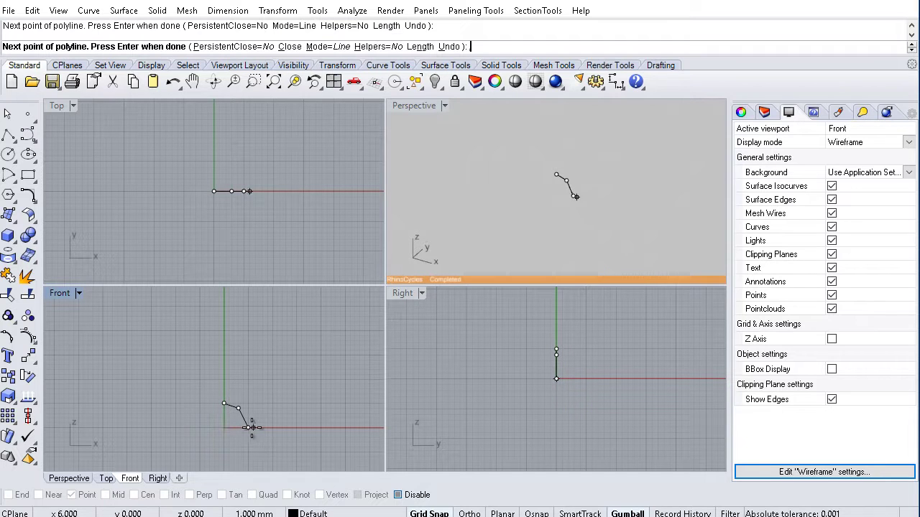
{"action": "left_click", "coordinate": [297, 427]}
Step: Continue the polyline straight up to (15, 35), add a sloping shoulder to (4, 40), and head vertically up along the neck
{"action": "right_click_drag", "start_coordinate": [298, 328], "coordinate": [291, 426]}
{"action": "scroll", "coordinate": [290, 412], "scroll_direction": "down", "scroll_amount": 6}
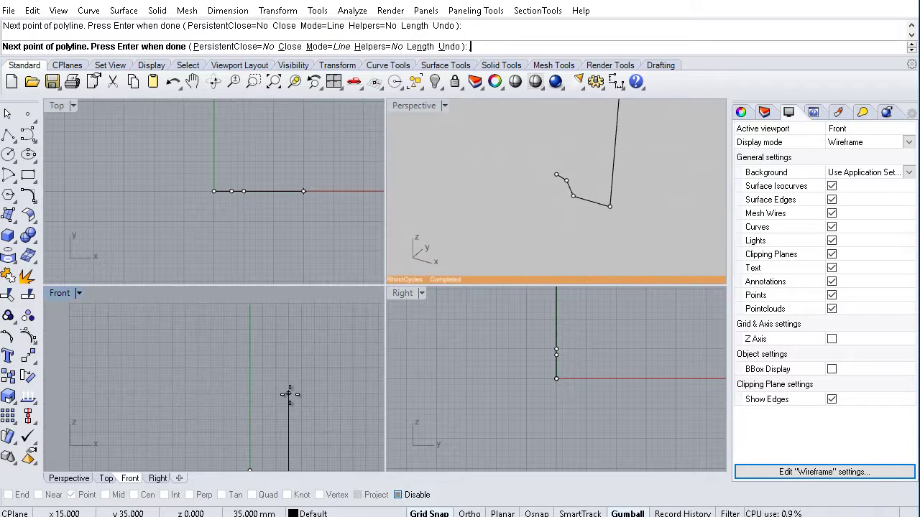
{"action": "scroll", "coordinate": [289, 394], "scroll_direction": "down", "scroll_amount": 2}
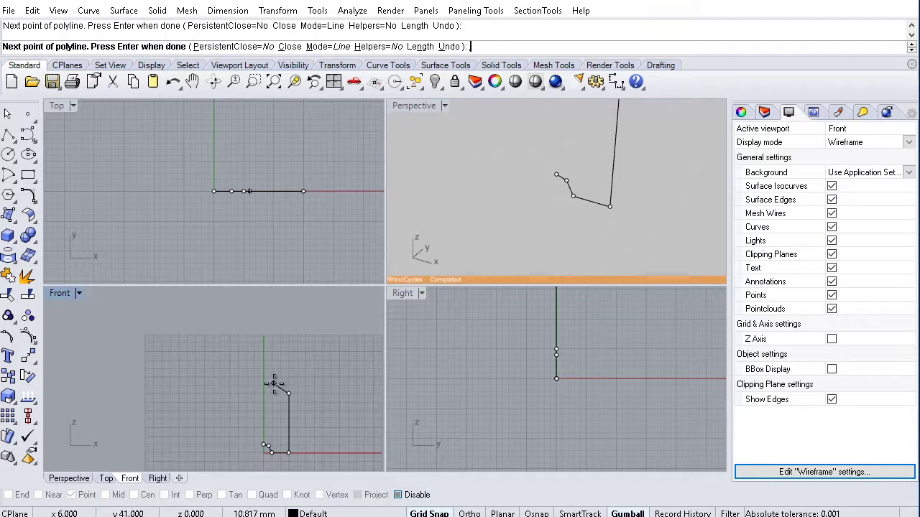
{"action": "scroll", "coordinate": [274, 385], "scroll_direction": "up", "scroll_amount": 4}
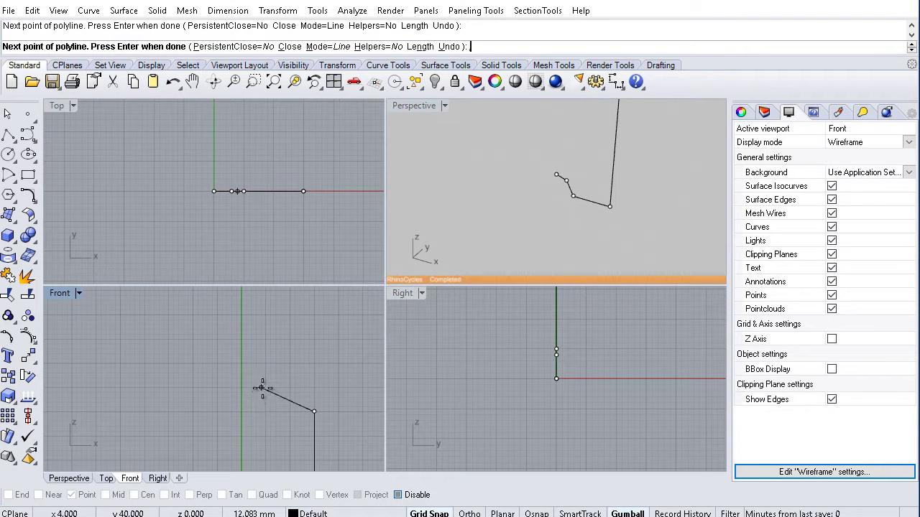
{"action": "scroll", "coordinate": [261, 320], "scroll_direction": "down", "scroll_amount": 3}
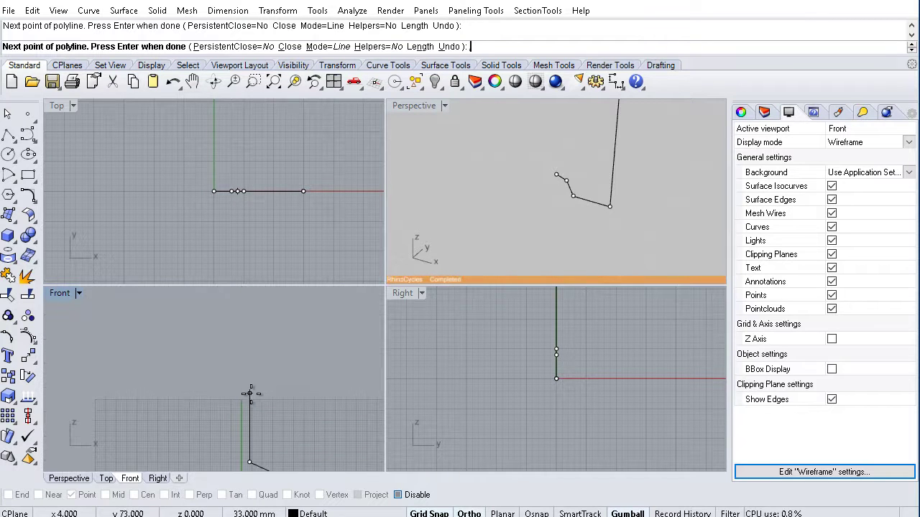
Step: Complete the polyline's neck with a small outward step from x = 4 to x = 5 at height 70 and a short upper lip
{"action": "scroll", "coordinate": [249, 400], "scroll_direction": "up", "scroll_amount": 8}
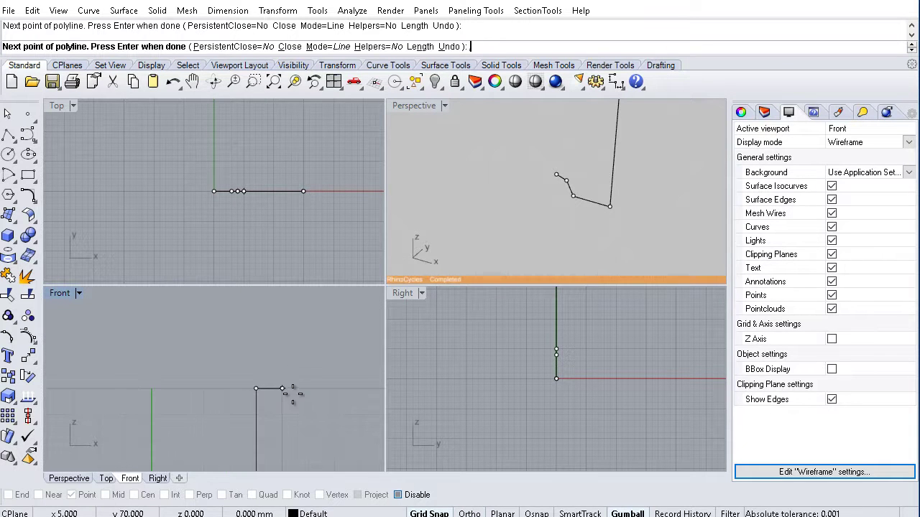
{"action": "right_click_drag", "start_coordinate": [290, 301], "coordinate": [280, 386], "text": "shift"}
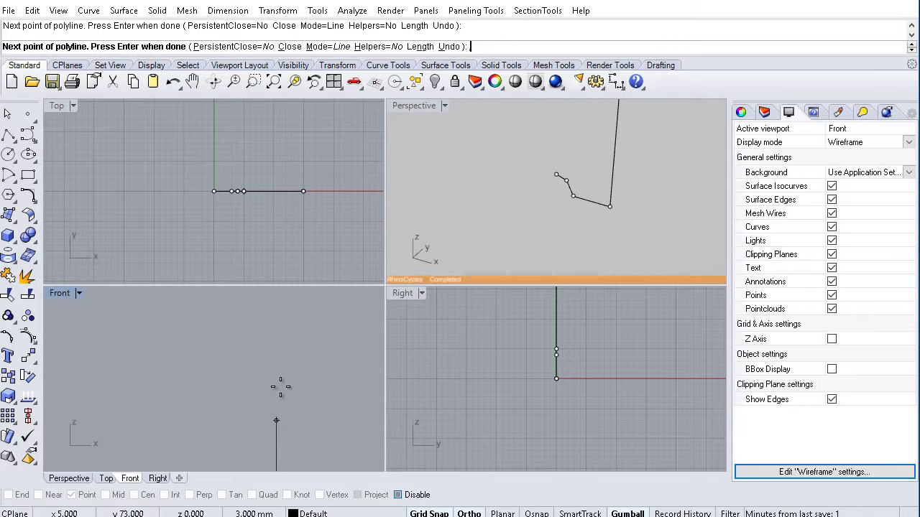
{"action": "right_click", "coordinate": [252, 320]}
{"action": "scroll", "coordinate": [628, 117], "scroll_direction": "down", "scroll_amount": 6}
{"action": "right_click_drag", "start_coordinate": [628, 116], "coordinate": [573, 224], "text": "shift"}
{"action": "scroll", "coordinate": [299, 407], "scroll_direction": "down", "scroll_amount": 5}
{"action": "mouse_move", "coordinate": [299, 407]}
{"action": "right_mouse_down"}
{"action": "mouse_move", "coordinate": [319, 360]}
{"action": "mouse_move", "coordinate": [313, 401]}
{"action": "right_mouse_up"}
{"action": "scroll", "coordinate": [319, 360], "scroll_direction": "down", "scroll_amount": 8}
{"action": "scroll", "coordinate": [300, 368], "scroll_direction": "up", "scroll_amount": 5}
Step: Enlarge the Front viewport and turn off the Gumball for the selected profile, leaving nothing selected
{"action": "left_click", "coordinate": [291, 363]}
{"action": "right_click_drag", "start_coordinate": [319, 318], "coordinate": [298, 393]}
{"action": "scroll", "coordinate": [224, 345], "scroll_direction": "up", "scroll_amount": 6}
{"action": "left_click_drag", "start_coordinate": [384, 284], "coordinate": [564, 203]}
{"action": "scroll", "coordinate": [408, 308], "scroll_direction": "up", "scroll_amount": 4}
{"action": "right_click_drag", "start_coordinate": [414, 316], "coordinate": [270, 353]}
{"action": "scroll", "coordinate": [269, 354], "scroll_direction": "up", "scroll_amount": 4}
{"action": "scroll", "coordinate": [340, 336], "scroll_direction": "up", "scroll_amount": 4}
{"action": "left_click", "coordinate": [629, 513]}
{"action": "right_click_drag", "start_coordinate": [324, 281], "coordinate": [395, 404]}
{"action": "scroll", "coordinate": [365, 388], "scroll_direction": "up", "scroll_amount": 2}
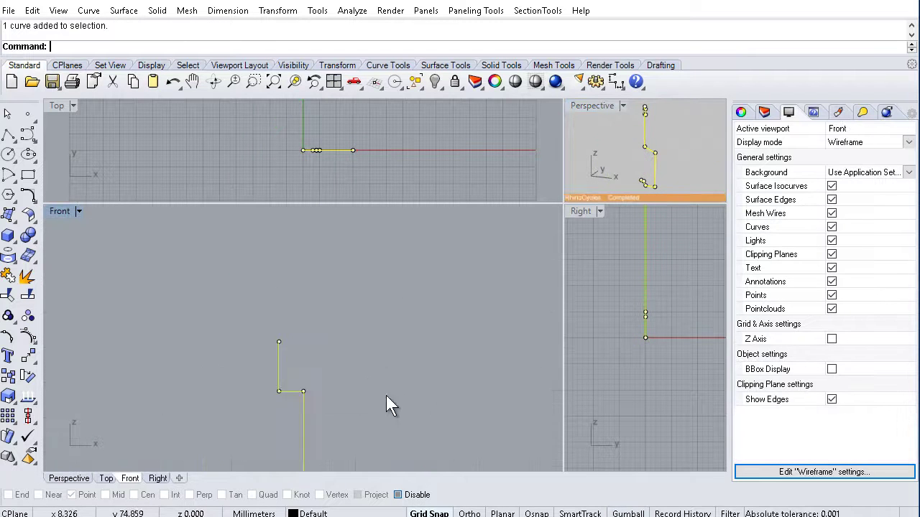
{"action": "left_click", "coordinate": [333, 347]}
Step: Start the Fillet command and set its radius to 0.5 mm
{"action": "type", "text": "Fil"}
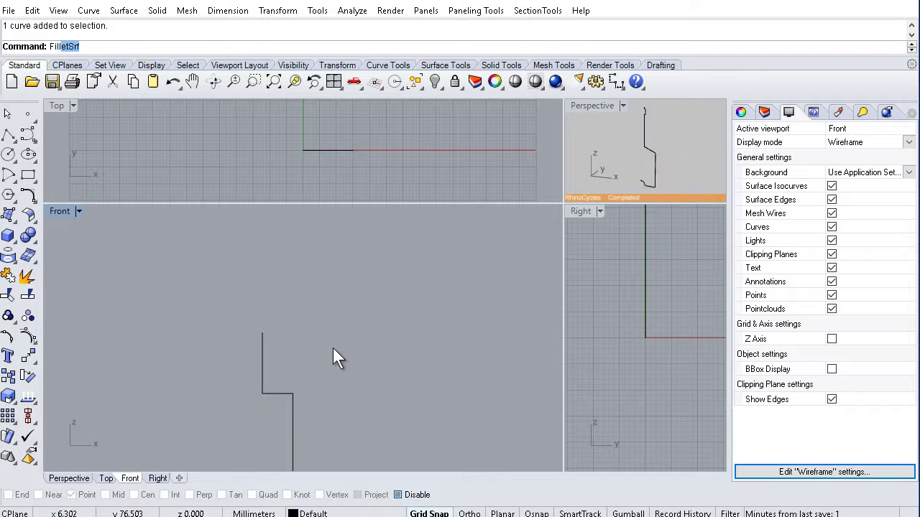
{"action": "type", "text": "let"}
{"action": "key", "text": "Return"}
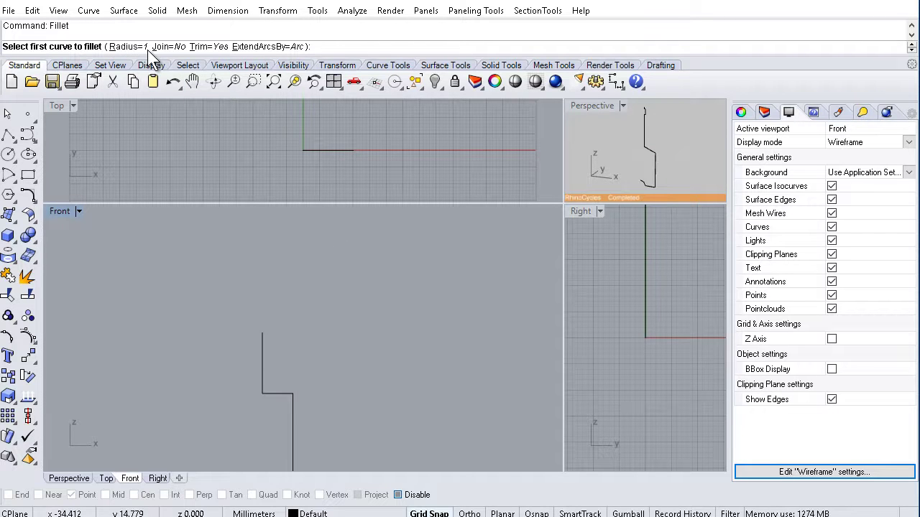
{"action": "left_click", "coordinate": [149, 48]}
{"action": "type", "text": "0."}
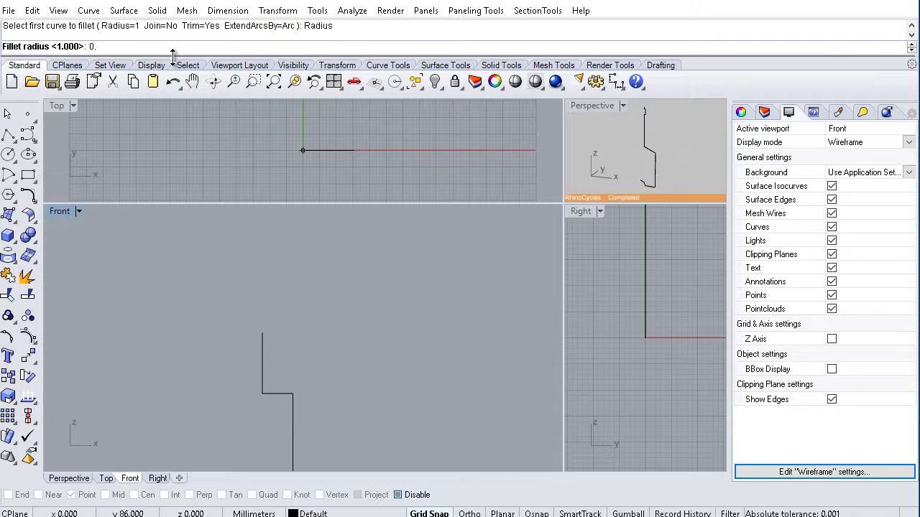
{"action": "type", "text": "5"}
{"action": "key", "text": "Return"}
Step: Try to fillet the inner corner above the neck ring with joining off, and undo the fillet
{"action": "left_click", "coordinate": [266, 359]}
{"action": "left_click", "coordinate": [276, 394]}
{"action": "right_click_drag", "start_coordinate": [355, 419], "coordinate": [365, 341]}
{"action": "key", "text": "ctrl+z"}
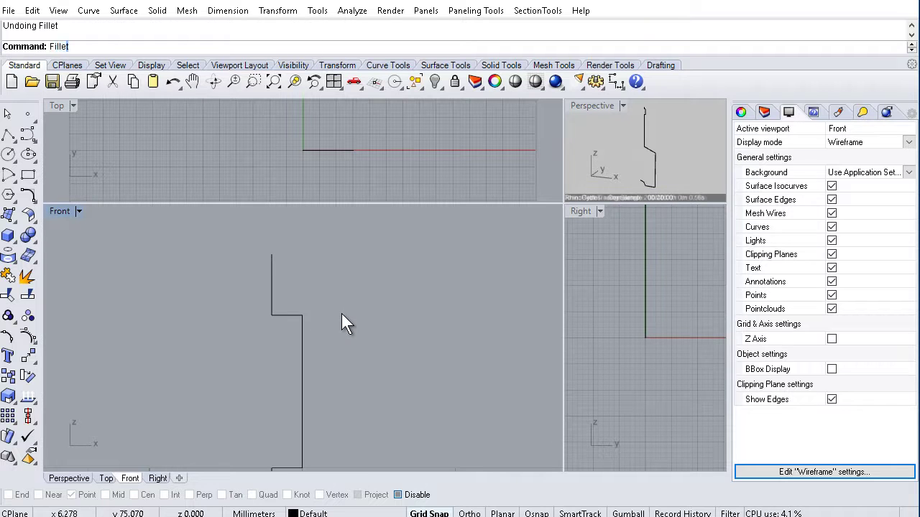
Step: Fillet the inner corner above the neck ring at radius 0.5 mm with Join set to Yes, and delete the leftover corner segments
{"action": "key", "text": "Return"}
{"action": "left_click", "coordinate": [175, 47]}
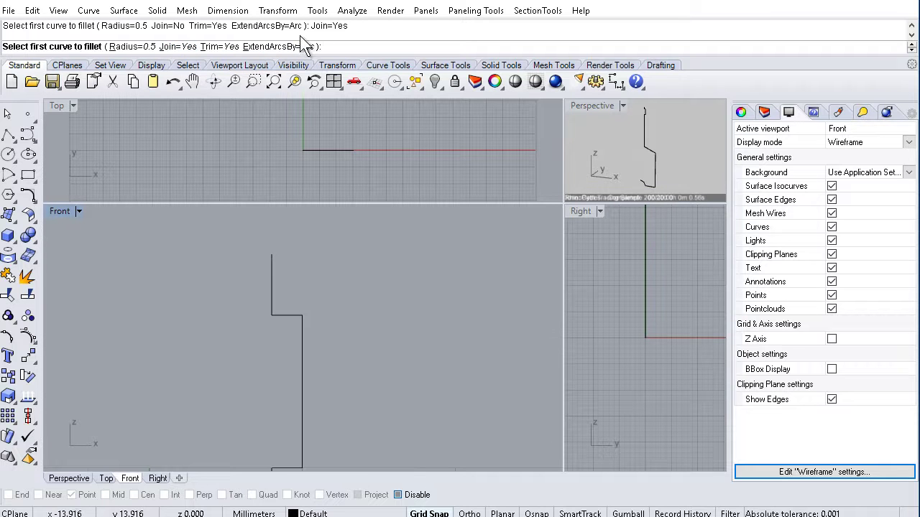
{"action": "left_click", "coordinate": [272, 292]}
{"action": "left_click", "coordinate": [282, 316]}
{"action": "left_click", "coordinate": [280, 315]}
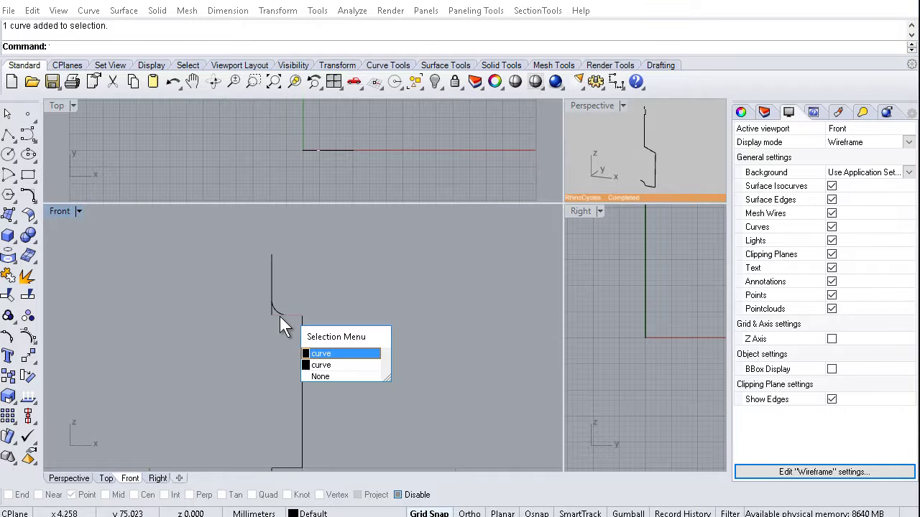
{"action": "left_click", "coordinate": [331, 352]}
{"action": "key", "text": "Delete"}
{"action": "left_click", "coordinate": [272, 312]}
{"action": "key", "text": "Delete"}
Step: Fillet the inner corner below the neck ring at radius 0.5 mm and delete the leftover corner segments
{"action": "right_click_drag", "start_coordinate": [332, 464], "coordinate": [352, 380]}
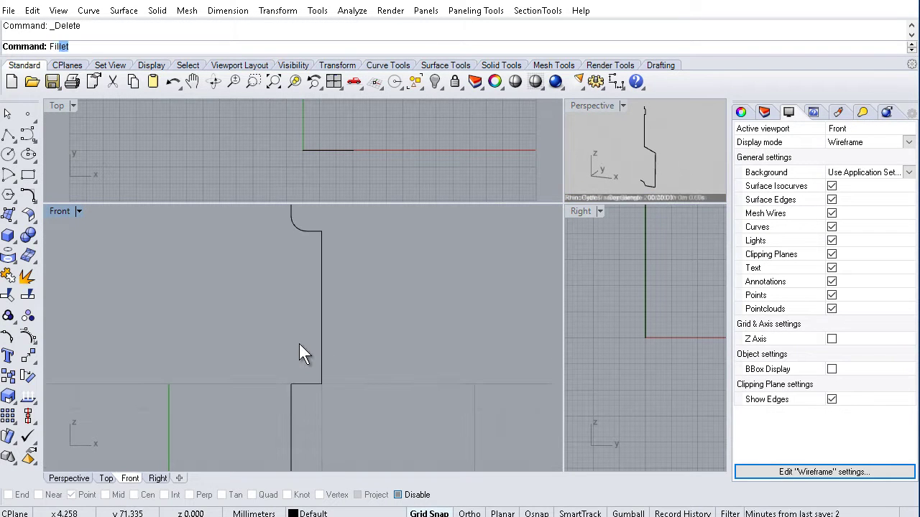
{"action": "key", "text": "Return"}
{"action": "left_click", "coordinate": [294, 399]}
{"action": "type", "text": "Fillet"}
{"action": "key", "text": "Return"}
{"action": "left_click", "coordinate": [293, 413]}
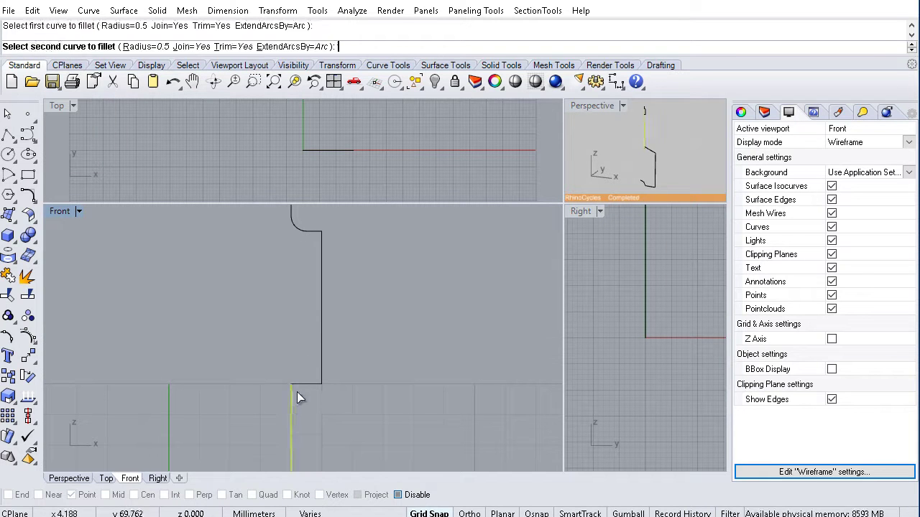
{"action": "left_click", "coordinate": [300, 394]}
{"action": "key", "text": "Delete"}
{"action": "left_click", "coordinate": [288, 380]}
{"action": "key", "text": "Delete"}
Step: Reset the rotated Front viewport to the standard Front view
{"action": "scroll", "coordinate": [287, 380], "scroll_direction": "down", "scroll_amount": 4}
{"action": "right_click_drag", "start_coordinate": [405, 445], "coordinate": [388, 349]}
{"action": "scroll", "coordinate": [386, 345], "scroll_direction": "down", "scroll_amount": 6}
{"action": "scroll", "coordinate": [345, 357], "scroll_direction": "up", "scroll_amount": 7}
{"action": "right_click_drag", "start_coordinate": [361, 282], "coordinate": [404, 372]}
{"action": "scroll", "coordinate": [405, 371], "scroll_direction": "down", "scroll_amount": 5}
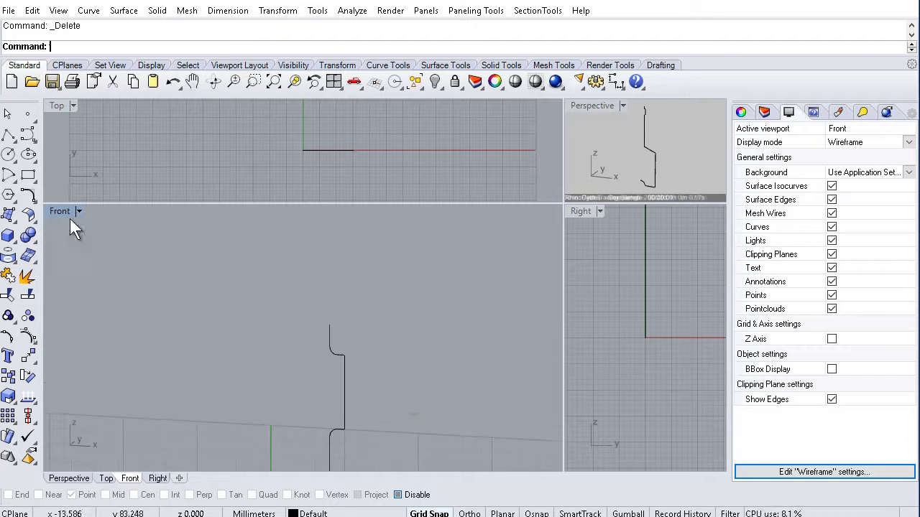
{"action": "left_click", "coordinate": [79, 211]}
{"action": "mouse_move", "coordinate": [179, 445]}
{"action": "left_click", "coordinate": [309, 516]}
Step: Fillet the neck ring's upper outer corner with a 0.1 mm radius and delete the leftover corner segment
{"action": "mouse_move", "coordinate": [382, 430]}
{"action": "right_mouse_down"}
{"action": "mouse_move", "coordinate": [390, 312]}
{"action": "mouse_move", "coordinate": [375, 284]}
{"action": "mouse_move", "coordinate": [387, 430]}
{"action": "right_mouse_up"}
{"action": "scroll", "coordinate": [373, 291], "scroll_direction": "up", "scroll_amount": 10}
{"action": "key", "text": "Return"}
{"action": "type", "text": "r"}
{"action": "key", "text": "Return"}
{"action": "type", "text": "0"}
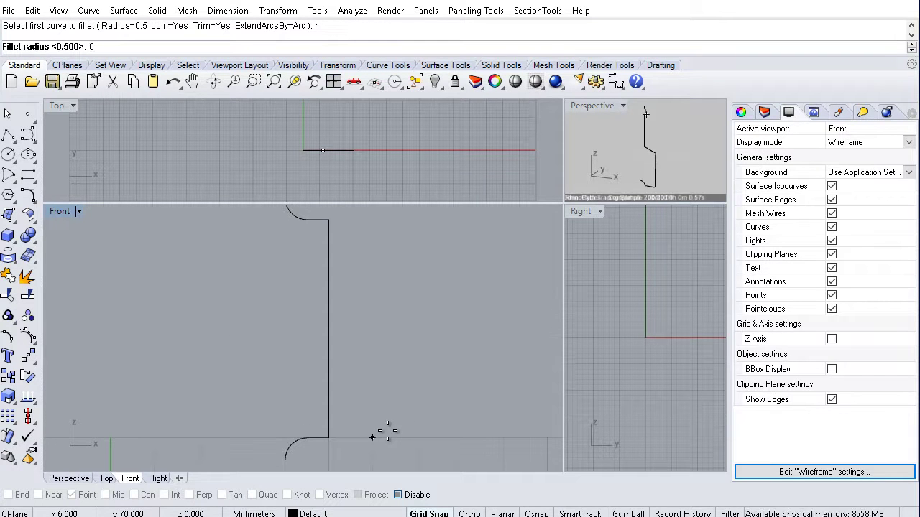
{"action": "type", "text": ".1"}
{"action": "key", "text": "Return"}
{"action": "left_click", "coordinate": [312, 220]}
{"action": "left_click", "coordinate": [329, 244]}
{"action": "right_click_drag", "start_coordinate": [338, 227], "coordinate": [364, 366]}
{"action": "scroll", "coordinate": [364, 366], "scroll_direction": "up", "scroll_amount": 8}
{"action": "left_click", "coordinate": [344, 347]}
{"action": "key", "text": "Delete"}
Step: Fillet the neck ring's lower outer corner with the 0.1 mm radius and delete the leftover corner segments
{"action": "scroll", "coordinate": [344, 348], "scroll_direction": "down", "scroll_amount": 6}
{"action": "right_click_drag", "start_coordinate": [411, 438], "coordinate": [445, 287]}
{"action": "scroll", "coordinate": [388, 454], "scroll_direction": "up", "scroll_amount": 4}
{"action": "right_click_drag", "start_coordinate": [378, 454], "coordinate": [402, 343]}
{"action": "key", "text": "Return"}
{"action": "left_click", "coordinate": [386, 344]}
{"action": "left_click", "coordinate": [398, 310]}
{"action": "scroll", "coordinate": [398, 350], "scroll_direction": "up", "scroll_amount": 4}
{"action": "scroll", "coordinate": [398, 350], "scroll_direction": "up", "scroll_amount": 6}
{"action": "left_click", "coordinate": [397, 325]}
{"action": "key", "text": "Delete"}
{"action": "left_click", "coordinate": [390, 333]}
{"action": "key", "text": "Delete"}
Step: Try a 3 mm fillet between the long neck line and the sloping shoulder, and undo it
{"action": "scroll", "coordinate": [407, 318], "scroll_direction": "down", "scroll_amount": 15}
{"action": "right_click_drag", "start_coordinate": [421, 424], "coordinate": [398, 284]}
{"action": "scroll", "coordinate": [398, 284], "scroll_direction": "up", "scroll_amount": 4}
{"action": "scroll", "coordinate": [398, 284], "scroll_direction": "up", "scroll_amount": 6}
{"action": "type", "text": "F"}
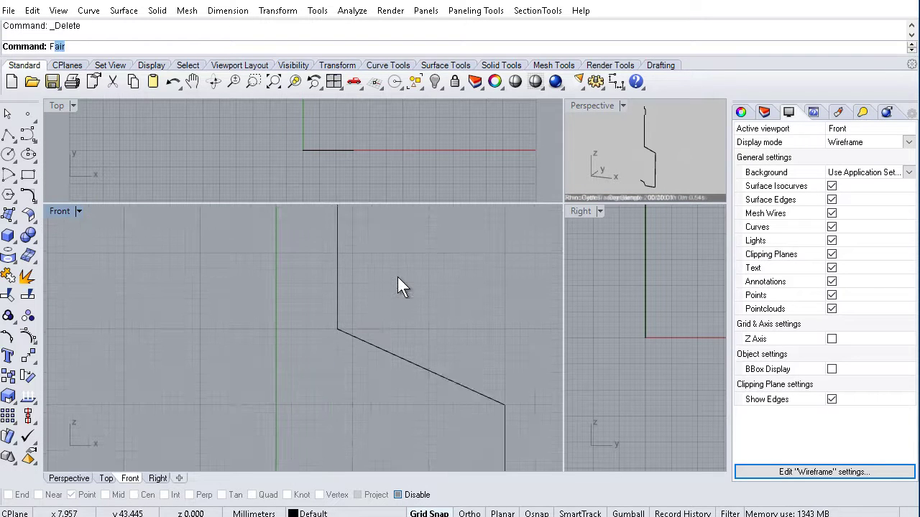
{"action": "type", "text": "illet"}
{"action": "key", "text": "Return"}
{"action": "type", "text": "r"}
{"action": "key", "text": "Return"}
{"action": "type", "text": "3"}
{"action": "key", "text": "Return"}
{"action": "left_click", "coordinate": [347, 265]}
{"action": "left_click", "coordinate": [385, 354]}
{"action": "scroll", "coordinate": [338, 309], "scroll_direction": "down", "scroll_amount": 5}
{"action": "key", "text": "ctrl+z"}
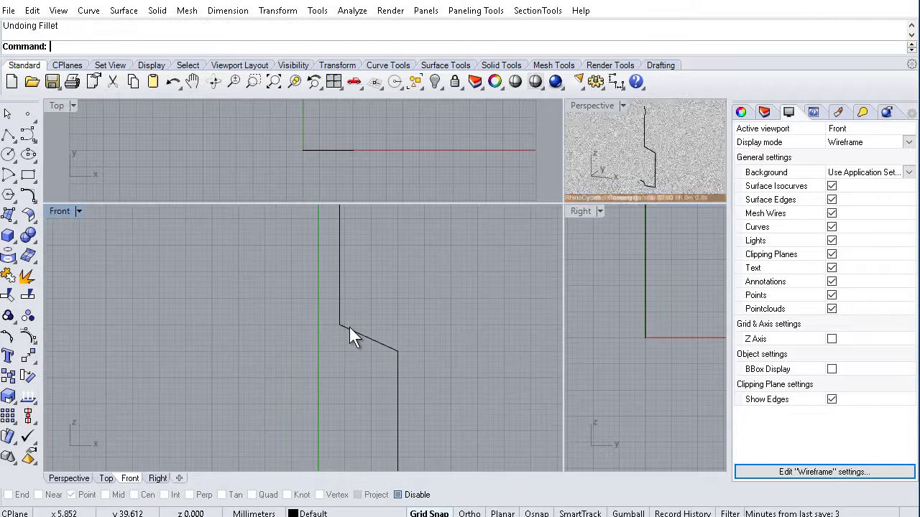
Step: Fillet the corner between the neck line and the sloping shoulder with a 5 mm radius and delete the leftover segments
{"action": "type", "text": "F"}
{"action": "type", "text": "illet"}
{"action": "key", "text": "Return"}
{"action": "type", "text": "r"}
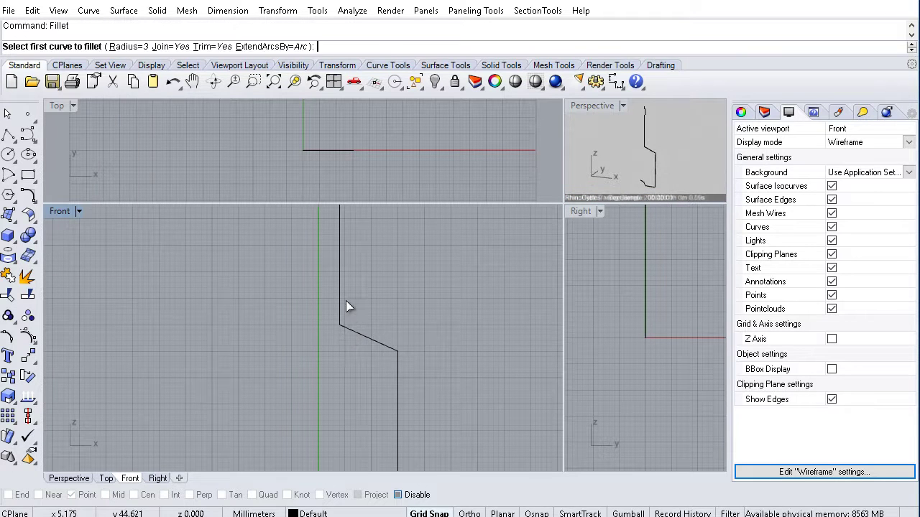
{"action": "key", "text": "Return"}
{"action": "type", "text": "5"}
{"action": "key", "text": "Return"}
{"action": "left_click", "coordinate": [341, 304]}
{"action": "left_click", "coordinate": [357, 335]}
{"action": "scroll", "coordinate": [359, 342], "scroll_direction": "up", "scroll_amount": 6}
{"action": "key", "text": "Delete"}
{"action": "left_click", "coordinate": [325, 313]}
{"action": "key", "text": "Delete"}
{"action": "left_click", "coordinate": [343, 314]}
{"action": "left_click", "coordinate": [504, 367]}
Step: Fillet the corner between the sloping shoulder and the outer body wall with the 5 mm radius and delete the leftover segments
{"action": "scroll", "coordinate": [504, 367], "scroll_direction": "down", "scroll_amount": 4}
{"action": "right_click_drag", "start_coordinate": [492, 380], "coordinate": [352, 281]}
{"action": "scroll", "coordinate": [361, 305], "scroll_direction": "down", "scroll_amount": 2}
{"action": "type", "text": "Fillet"}
{"action": "key", "text": "Return"}
{"action": "left_click", "coordinate": [305, 265]}
{"action": "left_click", "coordinate": [324, 289]}
{"action": "scroll", "coordinate": [338, 263], "scroll_direction": "up", "scroll_amount": 3}
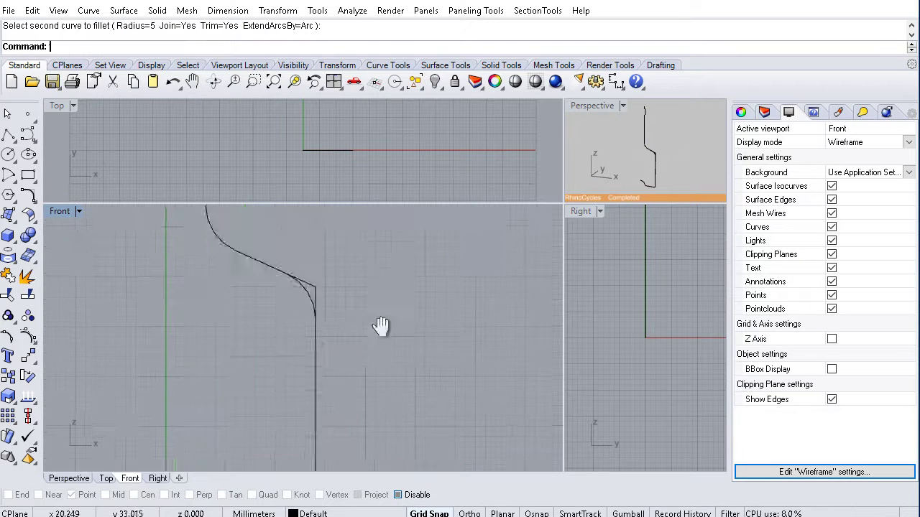
{"action": "left_click", "coordinate": [317, 319]}
{"action": "key", "text": "Delete"}
{"action": "left_click", "coordinate": [319, 324]}
{"action": "left_click", "coordinate": [348, 325]}
Step: Fillet the outer bottom corner of the body with a 3 mm radius and delete the leftover corner segment
{"action": "scroll", "coordinate": [351, 322], "scroll_direction": "down", "scroll_amount": 5}
{"action": "right_click_drag", "start_coordinate": [358, 394], "coordinate": [353, 324]}
{"action": "scroll", "coordinate": [350, 361], "scroll_direction": "up", "scroll_amount": 8}
{"action": "type", "text": "Fillet"}
{"action": "key", "text": "Return"}
{"action": "type", "text": "r"}
{"action": "key", "text": "Return"}
{"action": "type", "text": "3"}
{"action": "key", "text": "Return"}
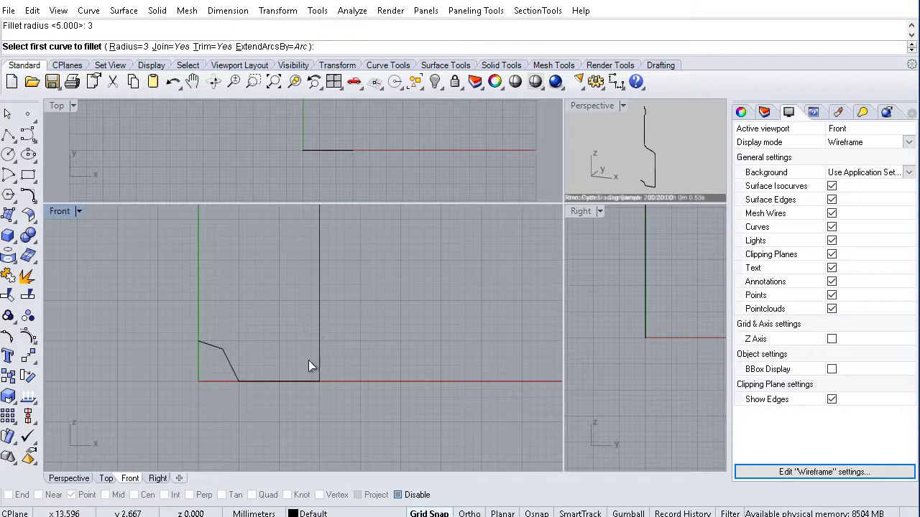
{"action": "left_click", "coordinate": [318, 363]}
{"action": "left_click", "coordinate": [316, 382]}
{"action": "key", "text": "Delete"}
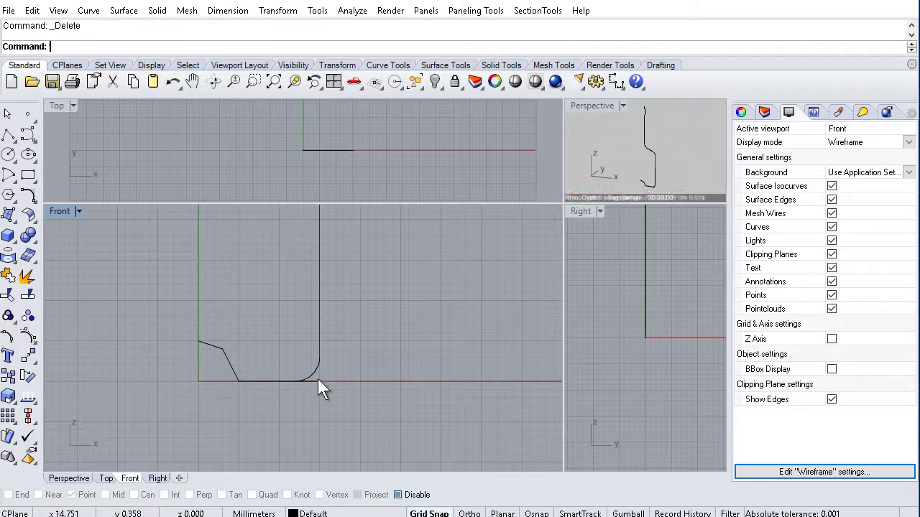
Step: Fillet the corner between the base line and the sloping base segment with a 2 mm radius and delete the leftover segments
{"action": "scroll", "coordinate": [254, 377], "scroll_direction": "up", "scroll_amount": 4}
{"action": "type", "text": "Fillet"}
{"action": "key", "text": "Return"}
{"action": "type", "text": "r"}
{"action": "key", "text": "Return"}
{"action": "type", "text": "2"}
{"action": "key", "text": "Return"}
{"action": "left_click", "coordinate": [341, 389]}
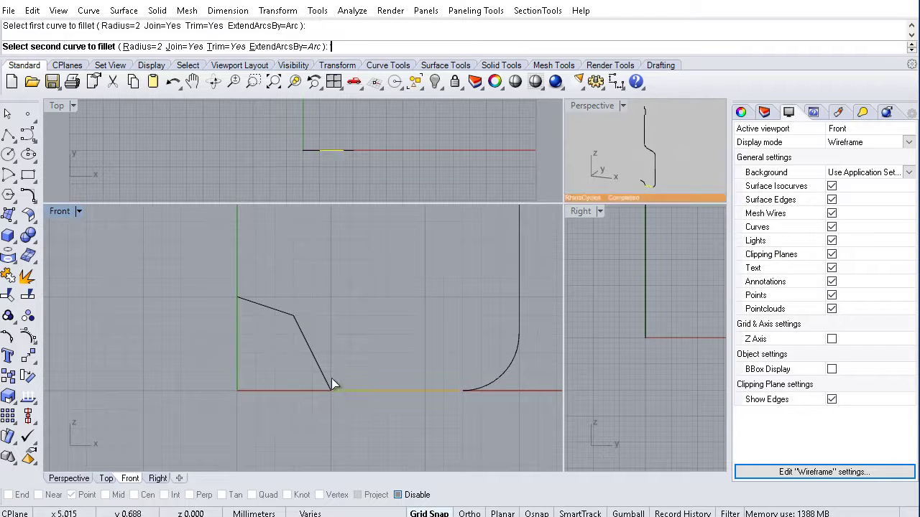
{"action": "left_click", "coordinate": [334, 386]}
{"action": "left_click", "coordinate": [336, 391]}
{"action": "key", "text": "Delete"}
{"action": "left_click", "coordinate": [320, 380]}
{"action": "key", "text": "Delete"}
Step: Fillet the corner between the two sloping base segments with a 4 mm radius and delete the leftover corner segment
{"action": "type", "text": "F"}
{"action": "key", "text": "Return"}
{"action": "type", "text": "r"}
{"action": "key", "text": "Return"}
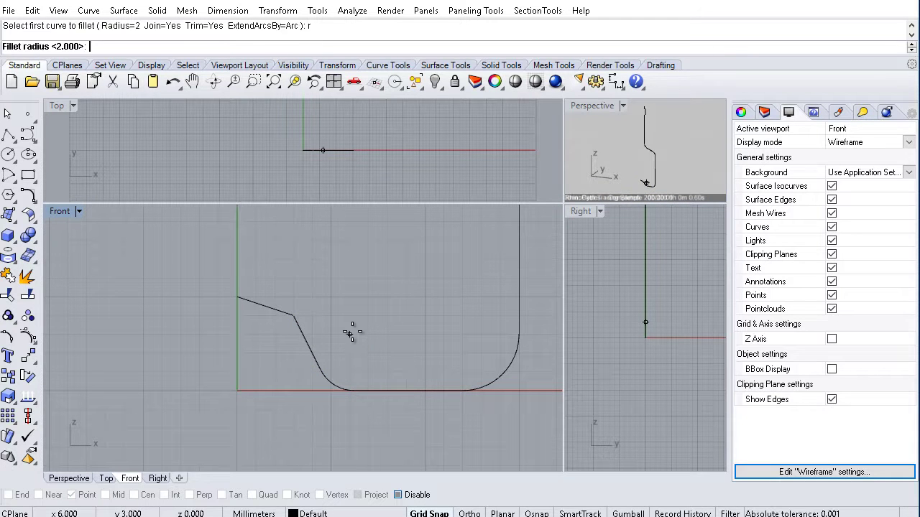
{"action": "type", "text": "4"}
{"action": "key", "text": "Return"}
{"action": "left_click", "coordinate": [312, 358]}
{"action": "left_click", "coordinate": [276, 310]}
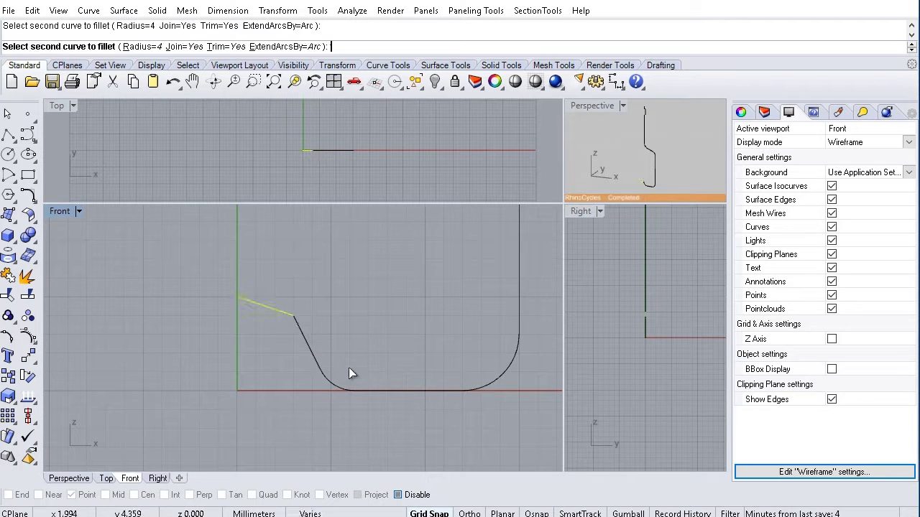
{"action": "left_click", "coordinate": [301, 322]}
{"action": "key", "text": "Delete"}
Step: Join all the profile segments into one continuous curve
{"action": "scroll", "coordinate": [303, 322], "scroll_direction": "down", "scroll_amount": 12}
{"action": "right_click_drag", "start_coordinate": [373, 292], "coordinate": [354, 392]}
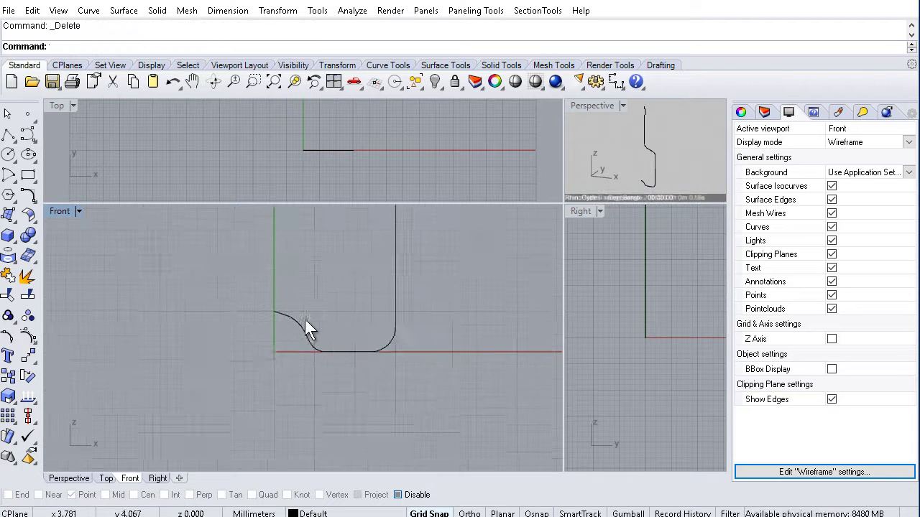
{"action": "scroll", "coordinate": [379, 349], "scroll_direction": "down", "scroll_amount": 3}
{"action": "key", "text": "ctrl+a"}
{"action": "key", "text": "ctrl+j"}
{"action": "left_click", "coordinate": [373, 336]}
{"action": "key", "text": "ctrl+a"}
{"action": "left_click", "coordinate": [462, 329]}
{"action": "left_click", "coordinate": [346, 314]}
Step: Offset the joined bottle profile by 0.3 mm towards the central axis
{"action": "scroll", "coordinate": [405, 323], "scroll_direction": "up", "scroll_amount": 2}
{"action": "type", "text": "OffsetSrf"}
{"action": "key", "text": "Return"}
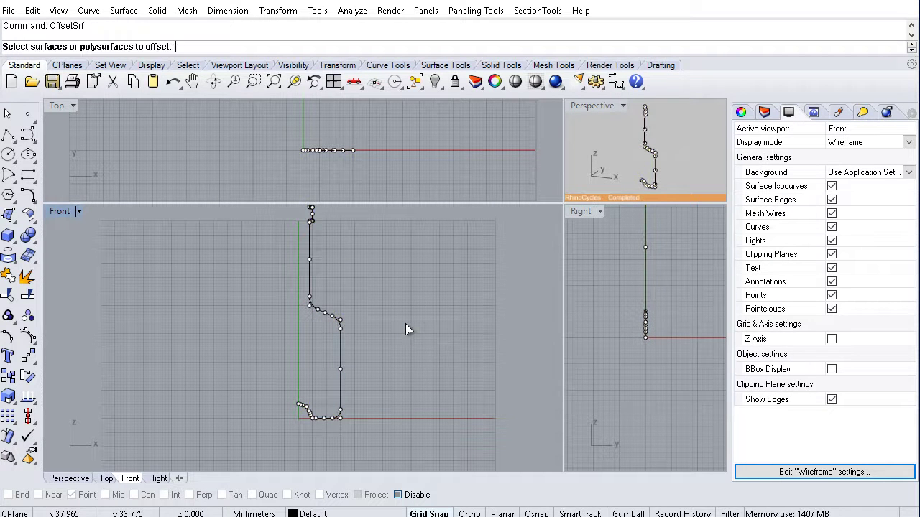
{"action": "type", "text": "Offset"}
{"action": "key", "text": "Return"}
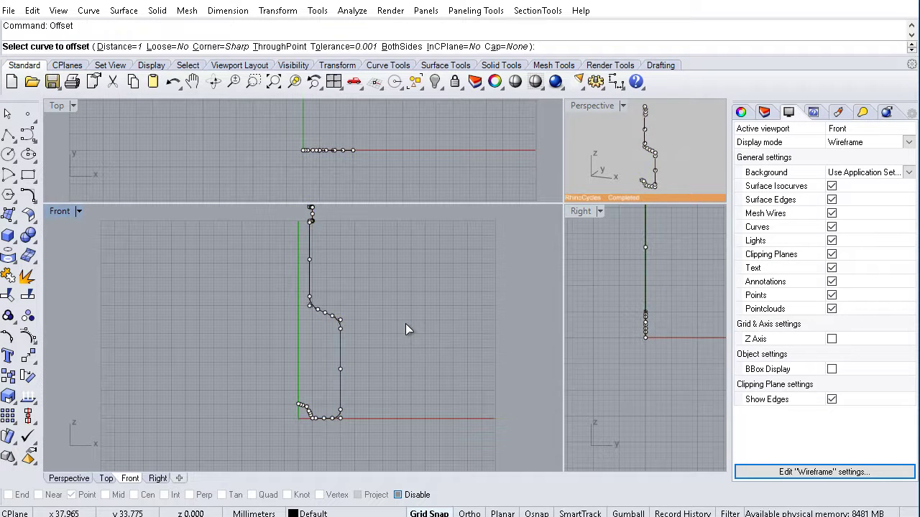
{"action": "type", "text": "d"}
{"action": "key", "text": "Return"}
{"action": "type", "text": "0"}
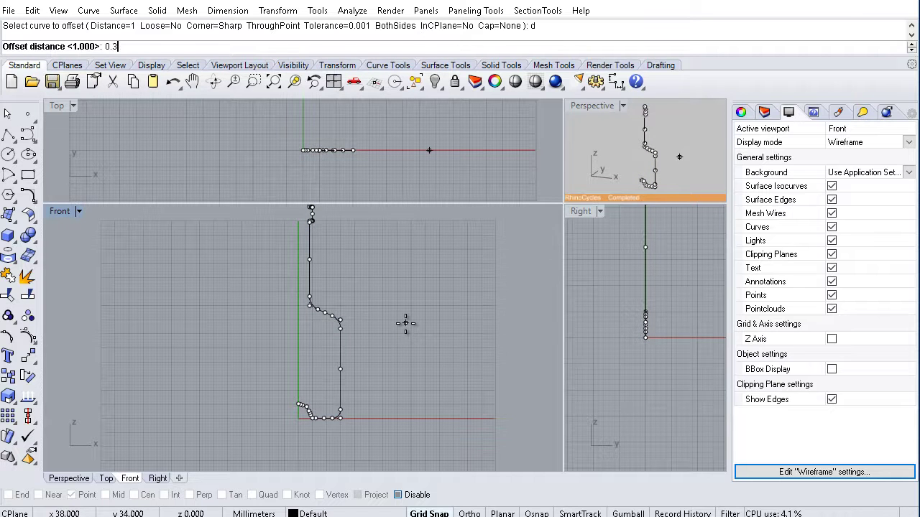
{"action": "type", "text": ".3"}
{"action": "scroll", "coordinate": [324, 309], "scroll_direction": "up", "scroll_amount": 5}
{"action": "key", "text": "Return"}
{"action": "left_click", "coordinate": [241, 252]}
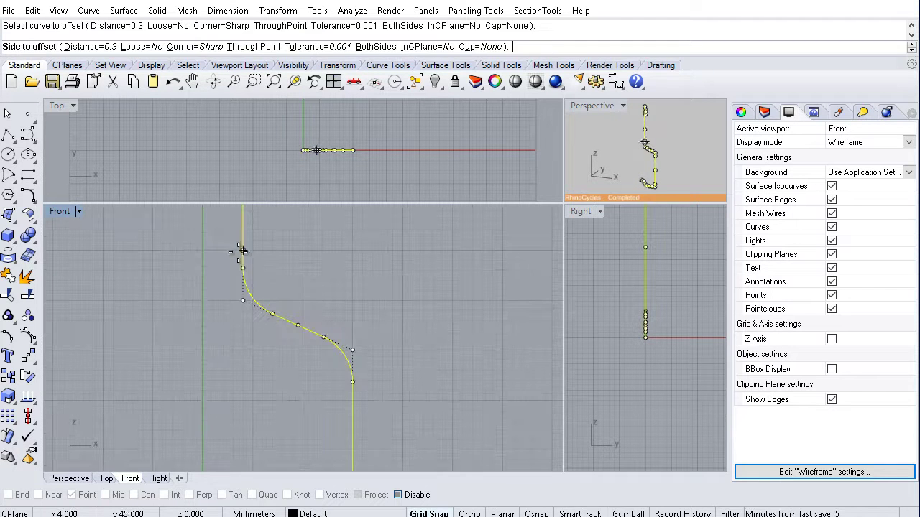
{"action": "left_click", "coordinate": [217, 258]}
Step: Delete the vertical segment of the inner offset curve inside the neck collar
{"action": "scroll", "coordinate": [296, 288], "scroll_direction": "up", "scroll_amount": 8}
{"action": "scroll", "coordinate": [296, 287], "scroll_direction": "down", "scroll_amount": 8}
{"action": "right_click_drag", "start_coordinate": [301, 260], "coordinate": [371, 329]}
{"action": "right_click_drag", "start_coordinate": [352, 248], "coordinate": [375, 421]}
{"action": "scroll", "coordinate": [375, 297], "scroll_direction": "down", "scroll_amount": 8}
{"action": "right_click_drag", "start_coordinate": [375, 295], "coordinate": [347, 325]}
{"action": "scroll", "coordinate": [307, 276], "scroll_direction": "down", "scroll_amount": 6}
{"action": "scroll", "coordinate": [311, 338], "scroll_direction": "up", "scroll_amount": 12}
{"action": "right_click_drag", "start_coordinate": [419, 210], "coordinate": [382, 390]}
{"action": "scroll", "coordinate": [382, 390], "scroll_direction": "up", "scroll_amount": 4}
{"action": "left_click", "coordinate": [367, 339]}
{"action": "key", "text": "Delete"}
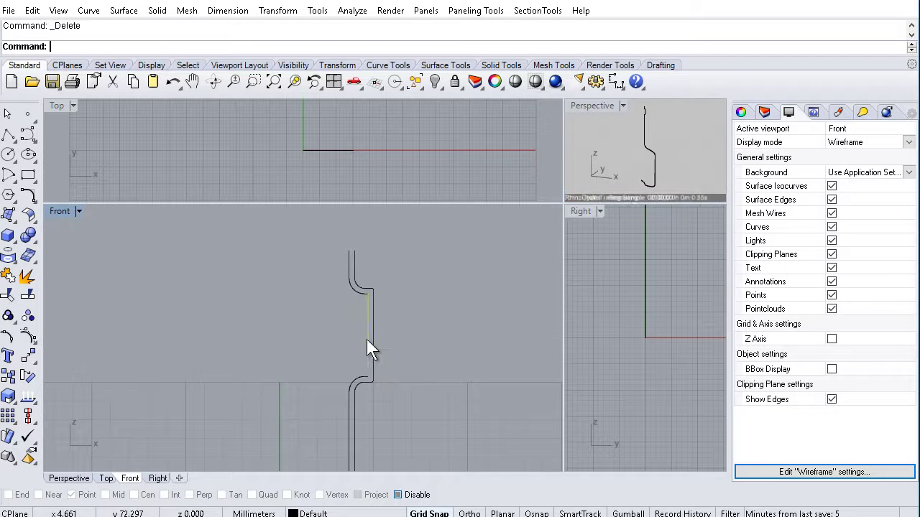
Step: Delete the inner offset's arcs at the upper and lower ends of the neck collar
{"action": "left_click", "coordinate": [365, 296]}
{"action": "key", "text": "Escape"}
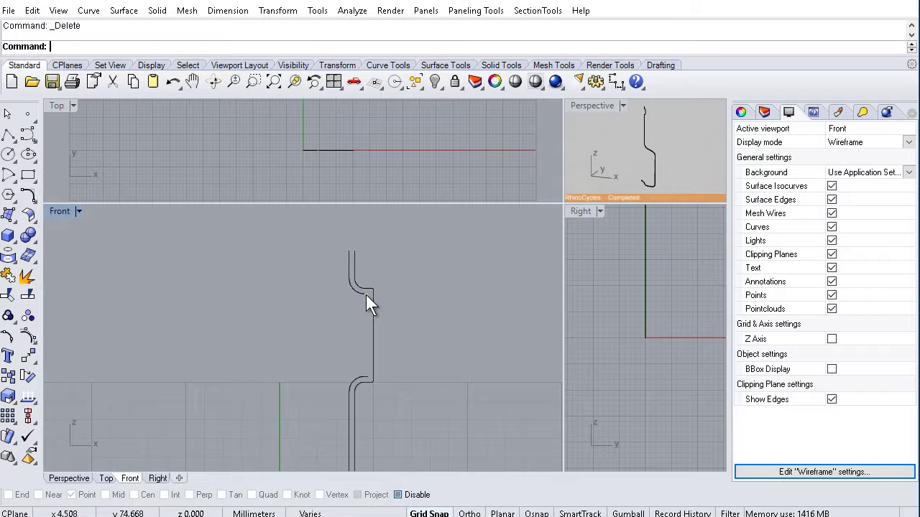
{"action": "right_click", "coordinate": [355, 291]}
{"action": "key", "text": "Escape"}
{"action": "left_click", "coordinate": [355, 291]}
{"action": "key", "text": "Delete"}
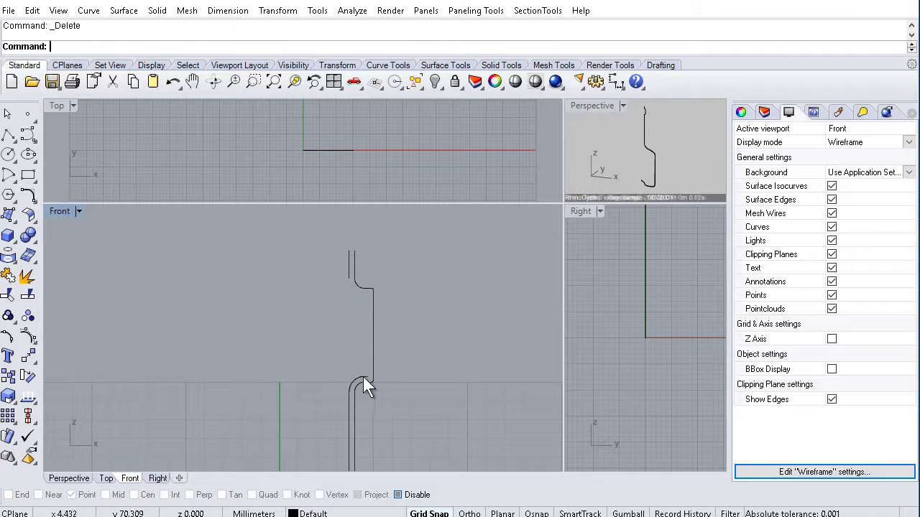
{"action": "left_click", "coordinate": [368, 376]}
{"action": "key", "text": "Delete"}
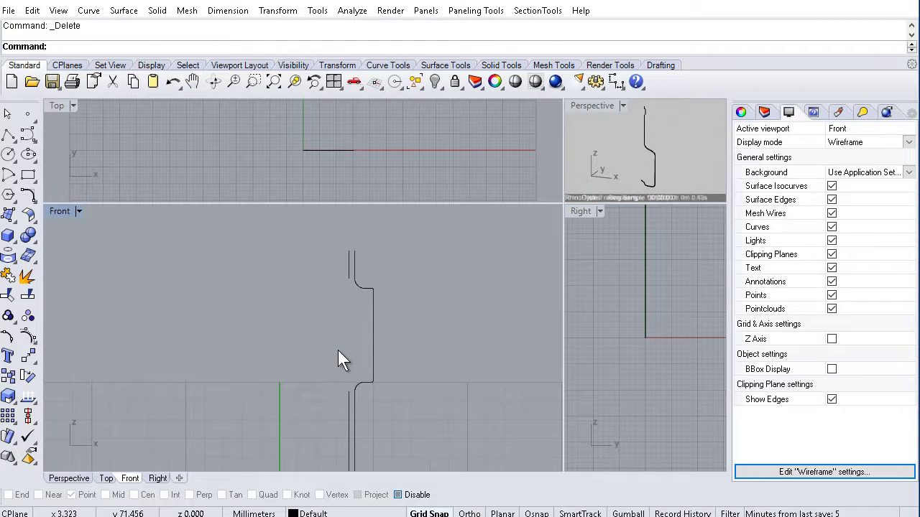
Step: Turn on control points for the outer profile and the short inner segment at the mouth
{"action": "type", "text": "PointsOn"}
{"action": "key", "text": "Return"}
{"action": "left_click", "coordinate": [372, 317]}
{"action": "left_click", "coordinate": [348, 274]}
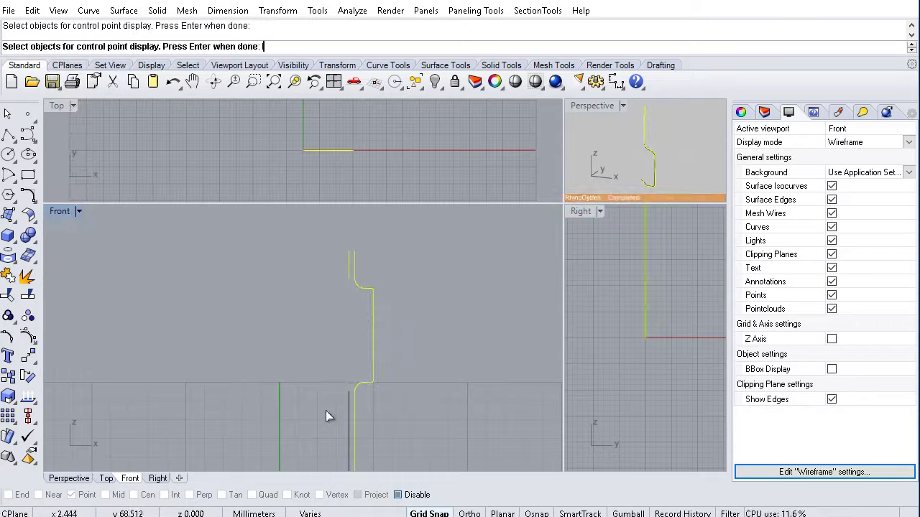
{"action": "key", "text": "Return"}
{"action": "scroll", "coordinate": [320, 376], "scroll_direction": "up", "scroll_amount": 2}
{"action": "type", "text": "L"}
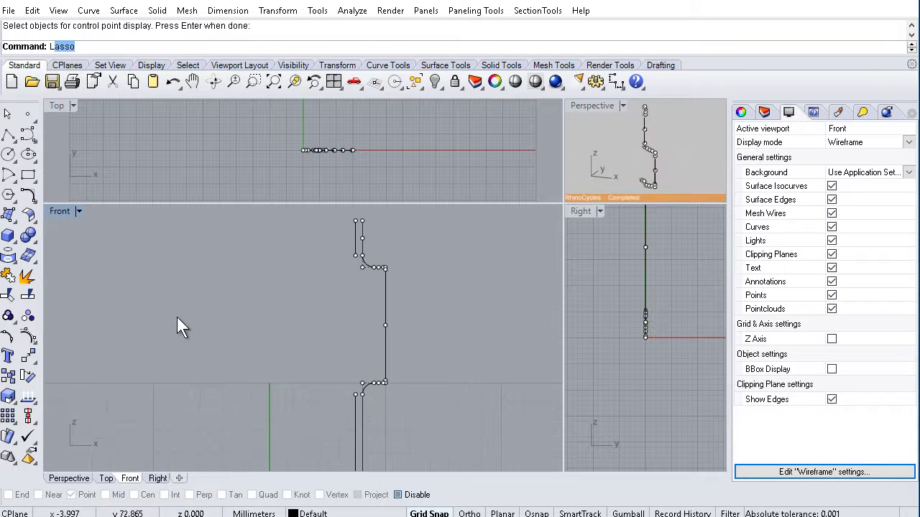
{"action": "type", "text": "ine"}
{"action": "key", "text": "Return"}
{"action": "key", "text": "Escape"}
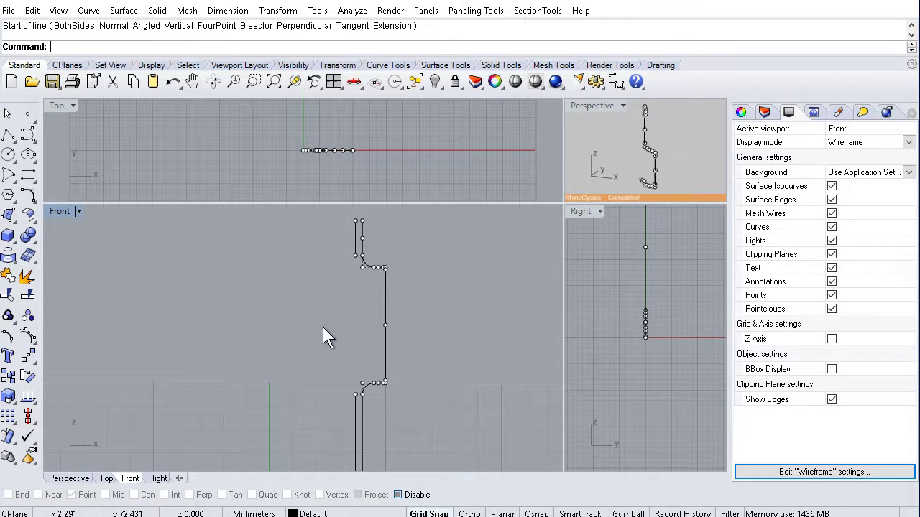
Step: Extend the inner neck line up to the mouth's end point using Point object snap, and delete the redundant short inner segment
{"action": "left_click", "coordinate": [355, 256]}
{"action": "left_click", "coordinate": [355, 408]}
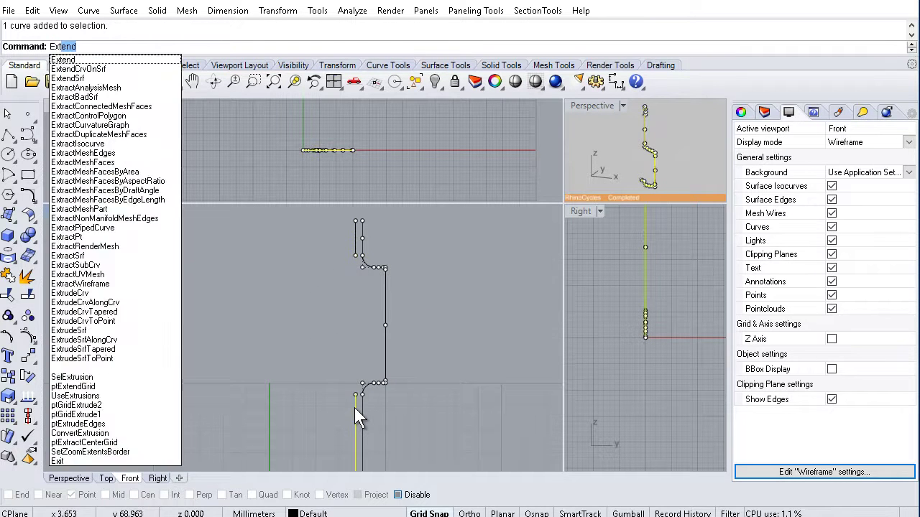
{"action": "key", "text": "Return"}
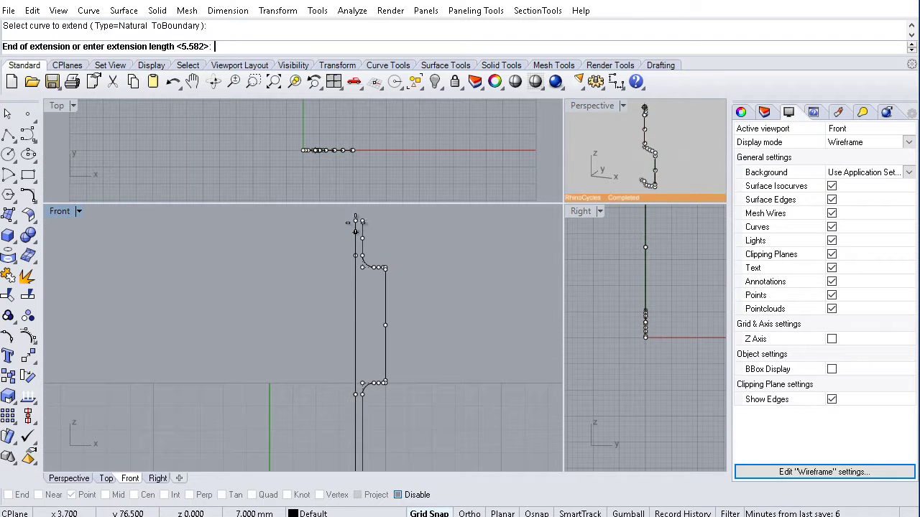
{"action": "left_click", "coordinate": [536, 514]}
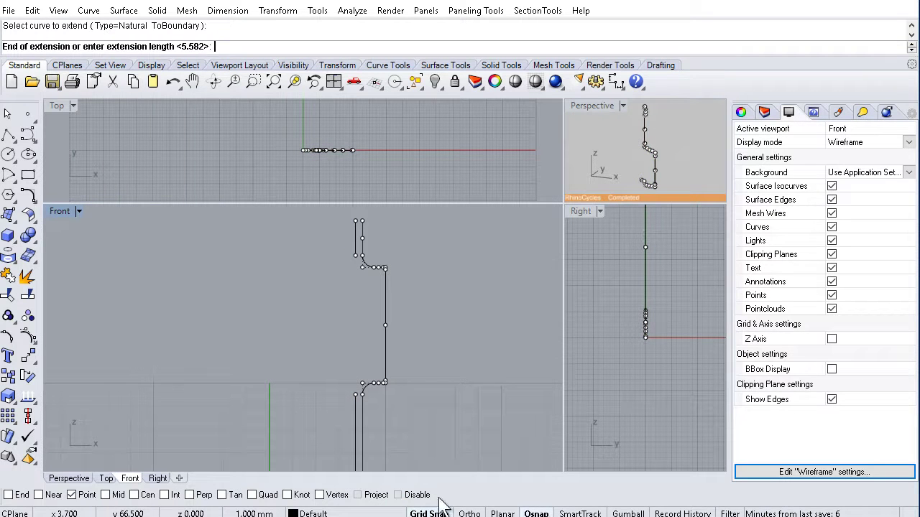
{"action": "left_click", "coordinate": [353, 223]}
{"action": "left_click", "coordinate": [357, 246]}
{"action": "left_click", "coordinate": [395, 280]}
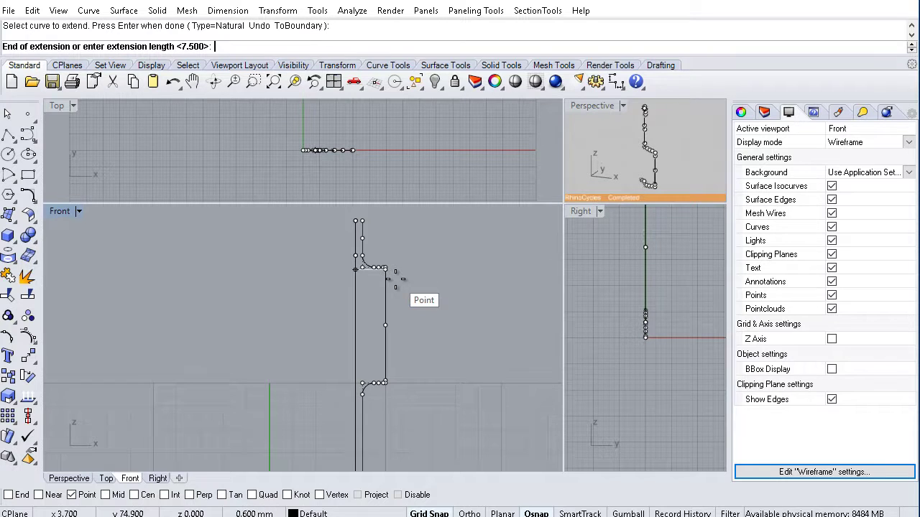
{"action": "key", "text": "Escape"}
{"action": "left_click", "coordinate": [354, 242]}
{"action": "left_click", "coordinate": [354, 242]}
{"action": "key", "text": "Delete"}
Step: Close the bottle mouth with a line between the inner and outer curve ends and join all the curves
{"action": "scroll", "coordinate": [361, 248], "scroll_direction": "down", "scroll_amount": 4}
{"action": "scroll", "coordinate": [419, 293], "scroll_direction": "up", "scroll_amount": 6}
{"action": "right_click_drag", "start_coordinate": [419, 293], "coordinate": [439, 426]}
{"action": "scroll", "coordinate": [403, 335], "scroll_direction": "up", "scroll_amount": 2}
{"action": "right_click_drag", "start_coordinate": [404, 334], "coordinate": [424, 382]}
{"action": "scroll", "coordinate": [353, 358], "scroll_direction": "up", "scroll_amount": 4}
{"action": "left_click", "coordinate": [318, 363]}
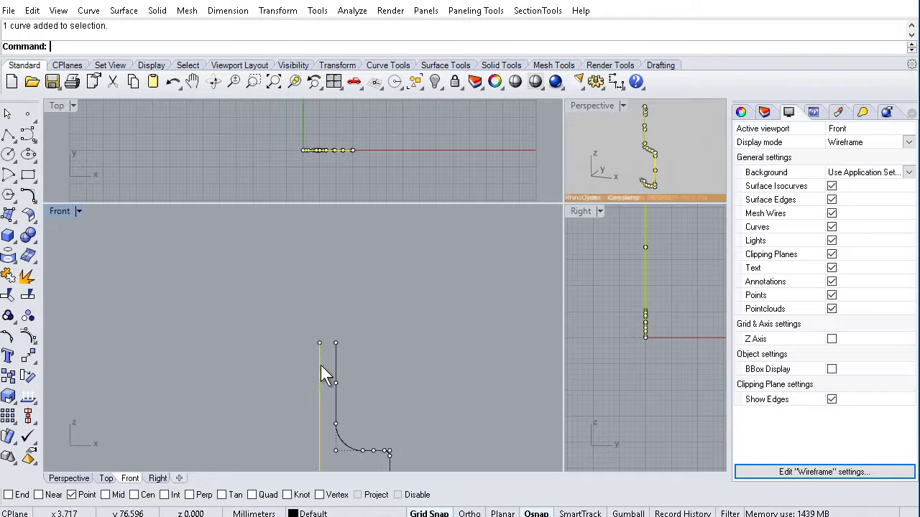
{"action": "type", "text": "Line"}
{"action": "key", "text": "Return"}
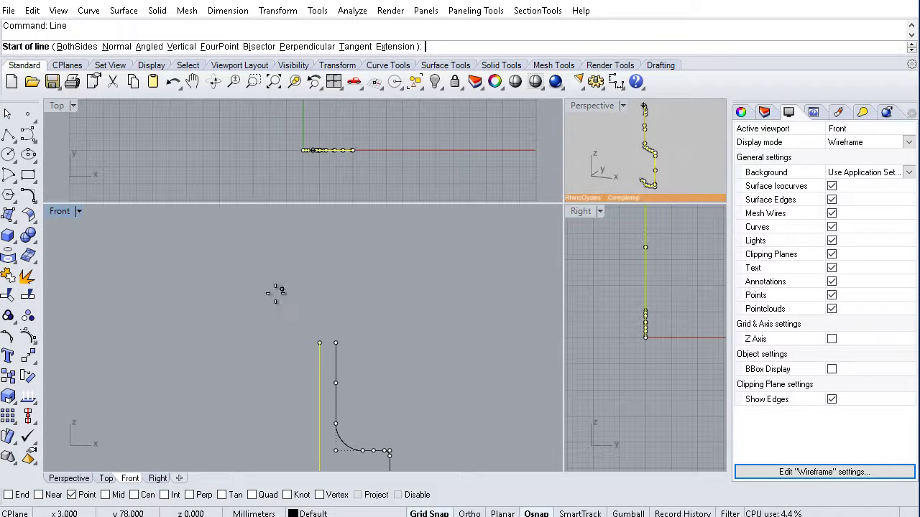
{"action": "left_click", "coordinate": [320, 343]}
{"action": "left_click", "coordinate": [335, 342]}
{"action": "key", "text": "ctrl+a"}
{"action": "key", "text": "ctrl+j"}
{"action": "scroll", "coordinate": [422, 368], "scroll_direction": "down", "scroll_amount": 6}
{"action": "left_click", "coordinate": [468, 355]}
Step: Enlarge the Perspective viewport within the four-view layout and frame the profile in it
{"action": "scroll", "coordinate": [469, 355], "scroll_direction": "down", "scroll_amount": 12}
{"action": "right_click_drag", "start_coordinate": [464, 438], "coordinate": [378, 299]}
{"action": "scroll", "coordinate": [382, 310], "scroll_direction": "up", "scroll_amount": 2}
{"action": "scroll", "coordinate": [579, 188], "scroll_direction": "up", "scroll_amount": 2}
{"action": "left_click_drag", "start_coordinate": [564, 203], "coordinate": [222, 368]}
{"action": "scroll", "coordinate": [506, 219], "scroll_direction": "down", "scroll_amount": 2}
{"action": "right_click_drag", "start_coordinate": [522, 192], "coordinate": [528, 245], "text": "shift"}
Step: Revolve the joined profile 360 degrees about a vertical axis starting at the origin
{"action": "left_click", "coordinate": [480, 223]}
{"action": "type", "text": "Rev"}
{"action": "key", "text": "Return"}
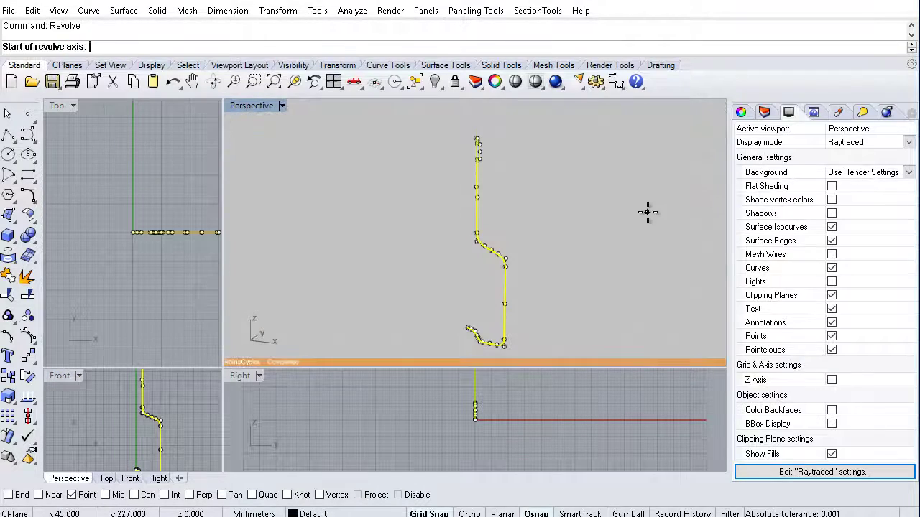
{"action": "type", "text": "0"}
{"action": "key", "text": "Return"}
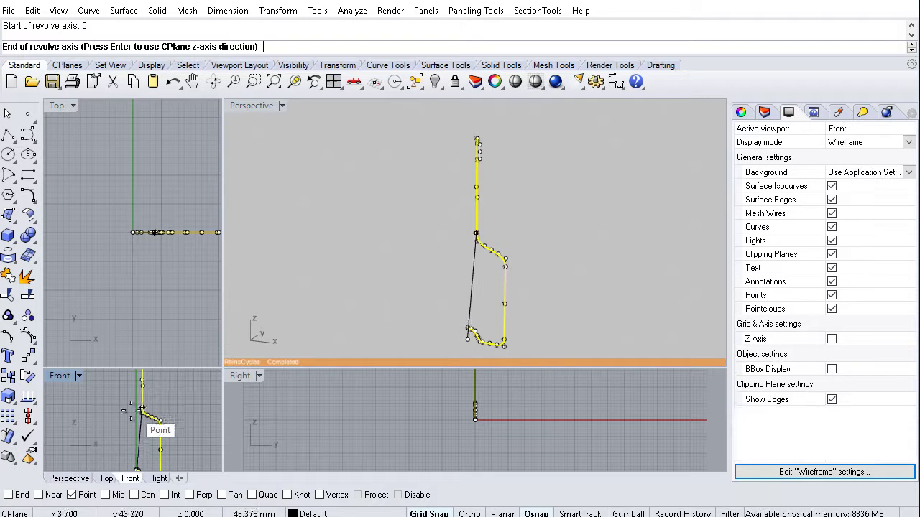
{"action": "left_click", "coordinate": [398, 495]}
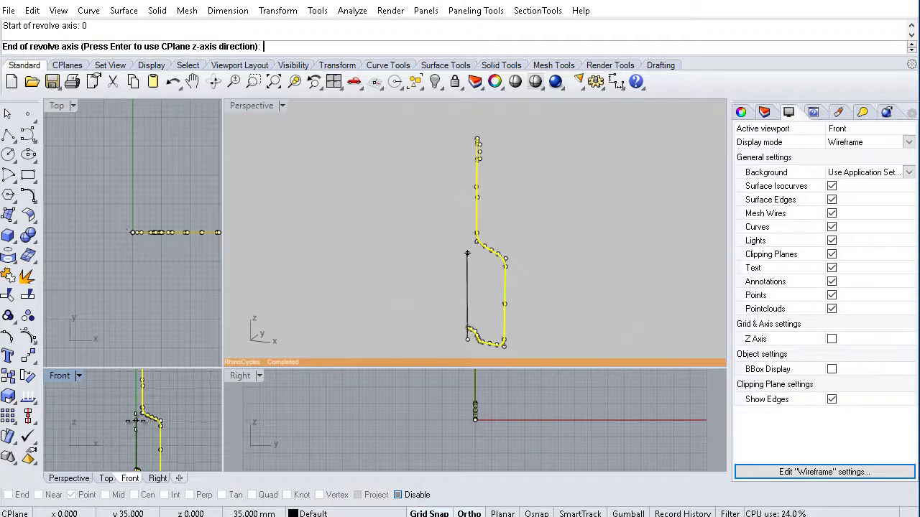
{"action": "left_click", "coordinate": [427, 328]}
{"action": "key", "text": "Return"}
{"action": "key", "text": "Return"}
{"action": "left_click", "coordinate": [539, 256]}
Step: Create a Glass material, set its color to dark blue, and assign it to the bottle
{"action": "left_click", "coordinate": [838, 114]}
{"action": "left_click", "coordinate": [745, 154]}
{"action": "left_click", "coordinate": [776, 201]}
{"action": "left_click", "coordinate": [888, 460]}
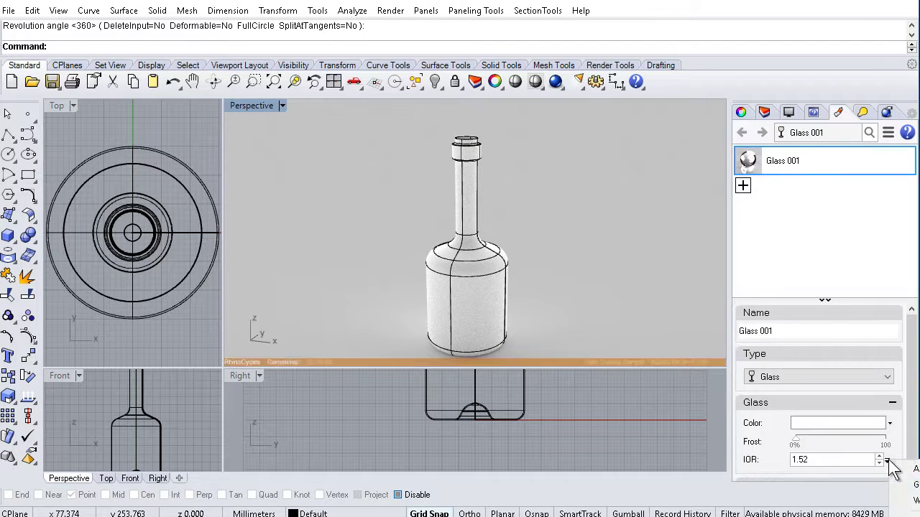
{"action": "left_click", "coordinate": [827, 423]}
{"action": "left_click", "coordinate": [458, 413]}
{"action": "left_click", "coordinate": [487, 365]}
{"action": "left_click_drag", "start_coordinate": [493, 358], "coordinate": [500, 360]}
{"action": "key", "text": "Return"}
{"action": "left_click_drag", "start_coordinate": [757, 155], "coordinate": [479, 237]}
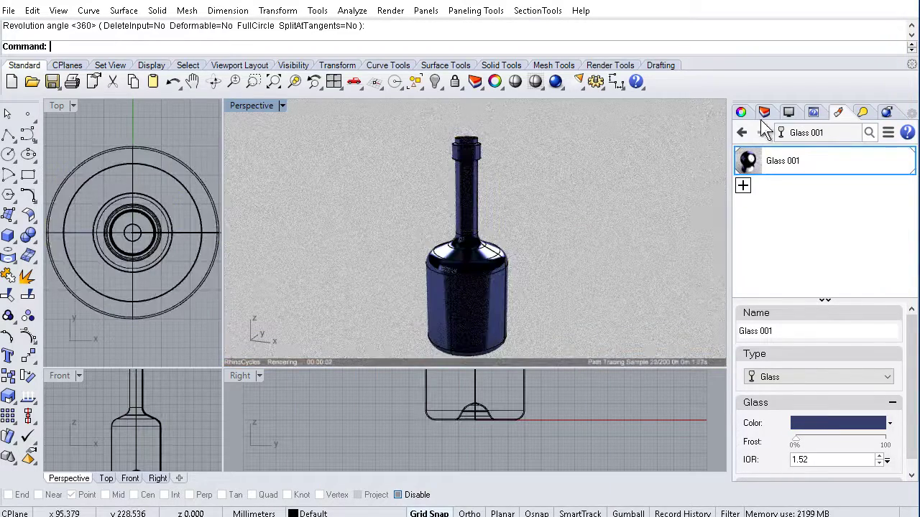
Step: Turn on the Sun and turn off the Skylight
{"action": "scroll", "coordinate": [597, 206], "scroll_direction": "down", "scroll_amount": 2}
{"action": "left_click", "coordinate": [862, 113]}
{"action": "left_click", "coordinate": [741, 156]}
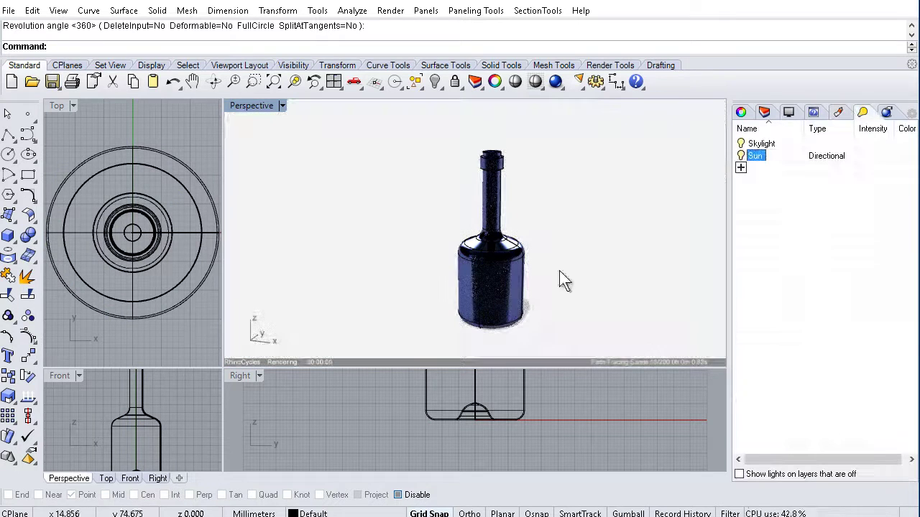
{"action": "left_click", "coordinate": [741, 144]}
Step: Turn off the ground plane in the rendering settings
{"action": "right_click_drag", "start_coordinate": [583, 258], "coordinate": [551, 290]}
{"action": "scroll", "coordinate": [552, 291], "scroll_direction": "up", "scroll_amount": 5}
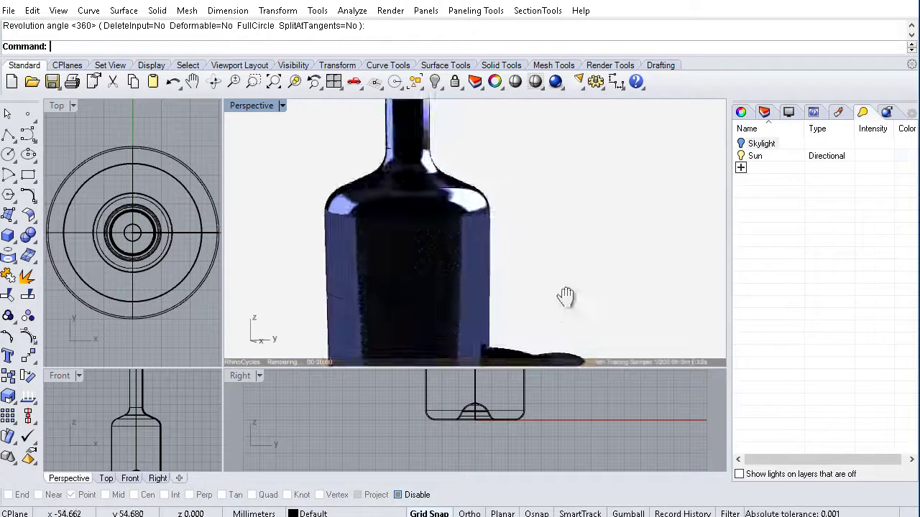
{"action": "scroll", "coordinate": [589, 221], "scroll_direction": "down", "scroll_amount": 4}
{"action": "right_click_drag", "start_coordinate": [590, 222], "coordinate": [552, 202]}
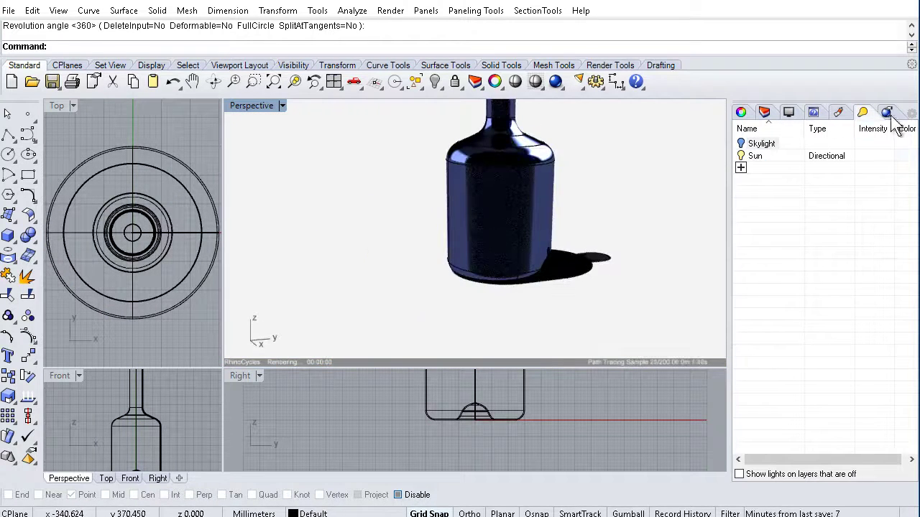
{"action": "left_click", "coordinate": [886, 112]}
{"action": "left_click", "coordinate": [746, 409]}
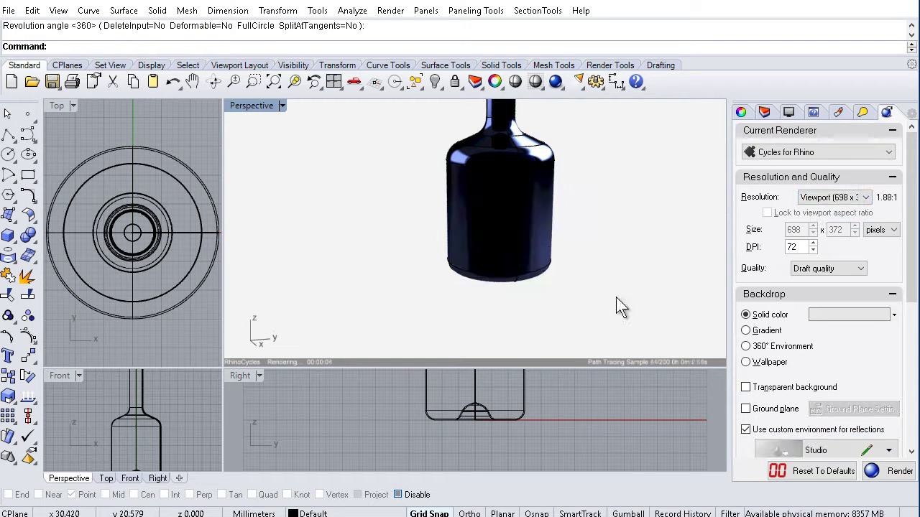
Step: Create a box slab around the bottle's base in plan with a height of -2 mm, and shift it along negative X
{"action": "scroll", "coordinate": [616, 297], "scroll_direction": "down", "scroll_amount": 3}
{"action": "type", "text": "box"}
{"action": "key", "text": "Return"}
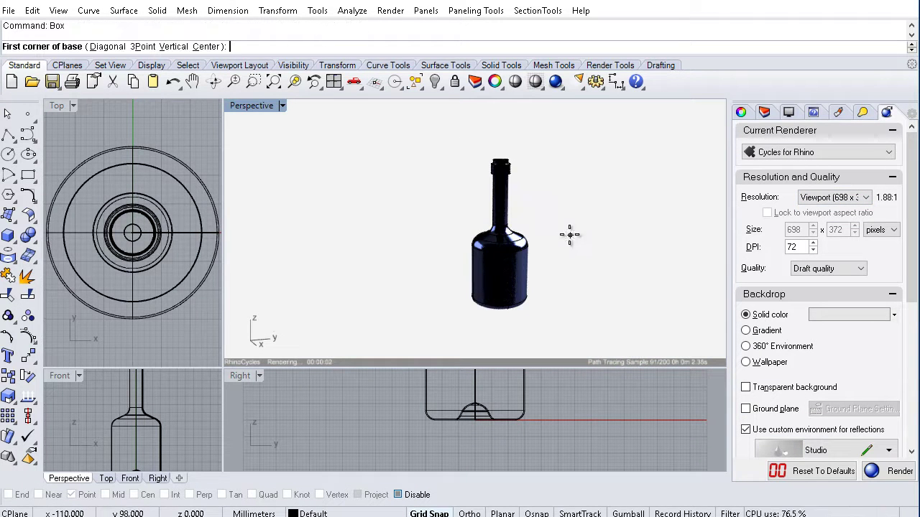
{"action": "scroll", "coordinate": [94, 199], "scroll_direction": "down", "scroll_amount": 12}
{"action": "left_click", "coordinate": [59, 163]}
{"action": "left_click", "coordinate": [159, 234]}
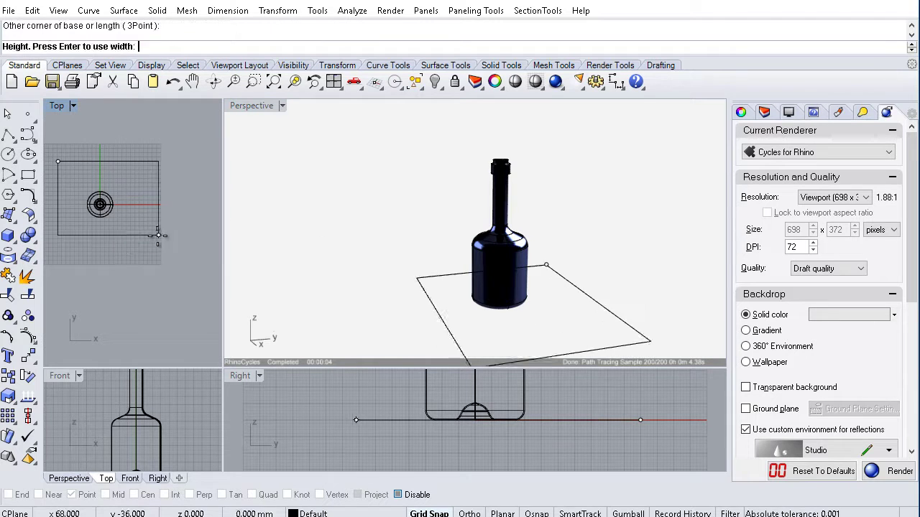
{"action": "type", "text": "-2"}
{"action": "key", "text": "Return"}
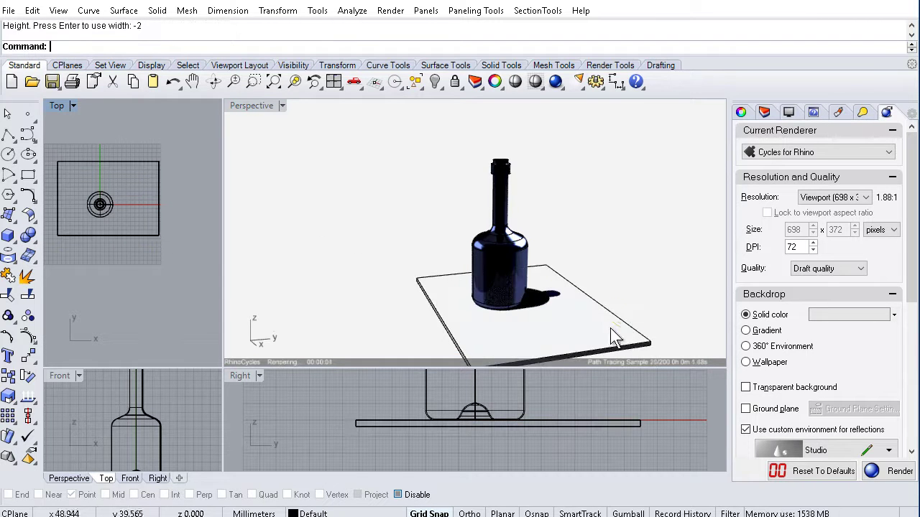
{"action": "left_click", "coordinate": [517, 310]}
{"action": "left_click_drag", "start_coordinate": [601, 341], "coordinate": [567, 316]}
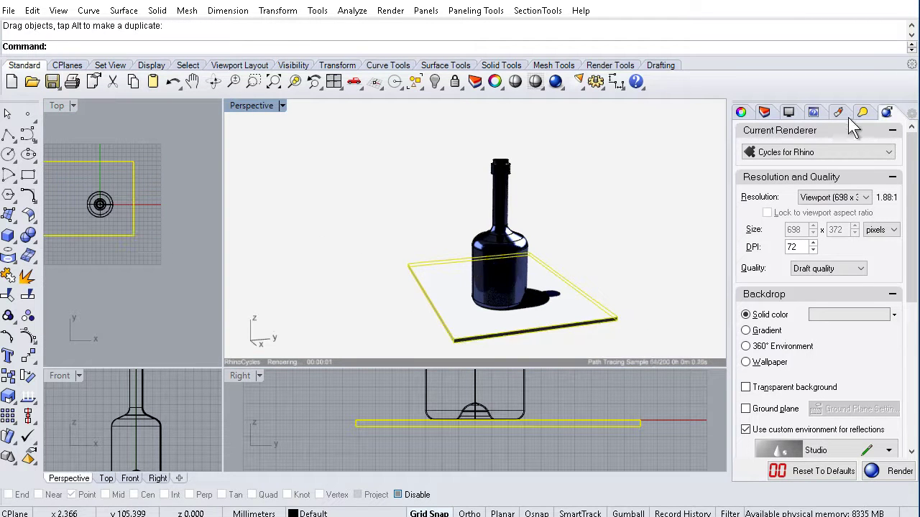
Step: Add a long rectangular light in the Top view, placed diagonally across the slab's upper-right corner
{"action": "left_click", "coordinate": [390, 10]}
{"action": "left_click", "coordinate": [429, 124]}
{"action": "left_click", "coordinate": [104, 147]}
{"action": "left_click", "coordinate": [166, 210]}
{"action": "left_click", "coordinate": [184, 200]}
{"action": "left_click", "coordinate": [176, 208]}
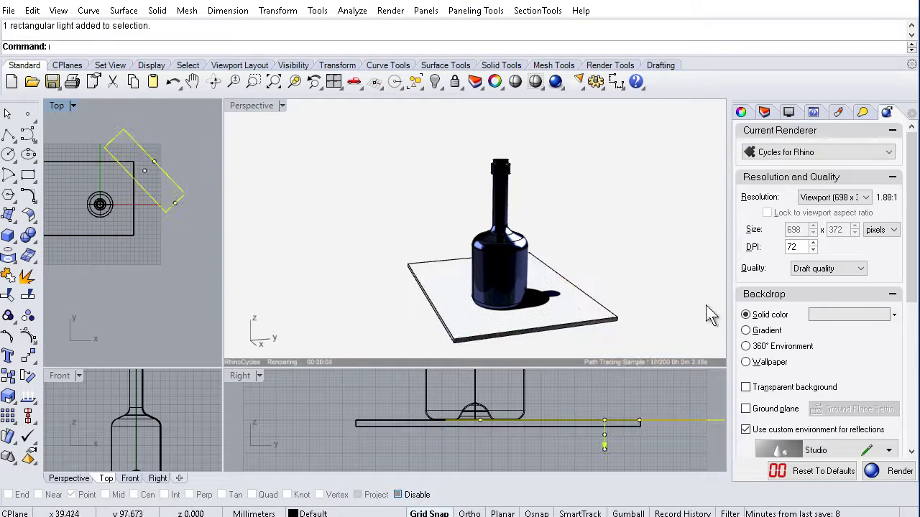
Step: Raise the rectangular light above the slab in the Right view
{"action": "left_click_drag", "start_coordinate": [674, 420], "coordinate": [674, 385]}
{"action": "scroll", "coordinate": [653, 318], "scroll_direction": "down", "scroll_amount": 6}
{"action": "scroll", "coordinate": [646, 397], "scroll_direction": "down", "scroll_amount": 10}
{"action": "right_click_drag", "start_coordinate": [646, 396], "coordinate": [585, 438]}
Step: Turn on the Gumball, raise the rectangular light further in the Perspective view and tilt it down toward the bottle
{"action": "left_click", "coordinate": [789, 112]}
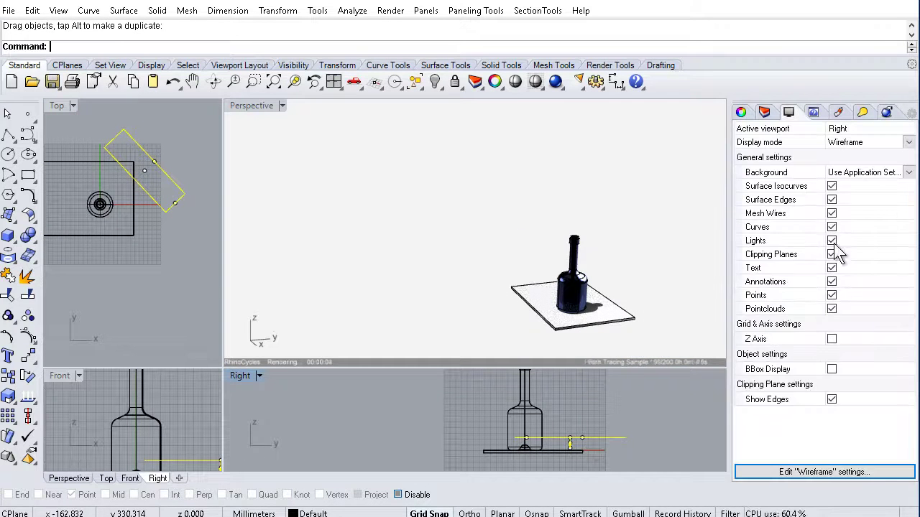
{"action": "left_click", "coordinate": [688, 132]}
{"action": "left_click", "coordinate": [655, 313]}
{"action": "left_click", "coordinate": [629, 513]}
{"action": "left_click_drag", "start_coordinate": [637, 267], "coordinate": [641, 208]}
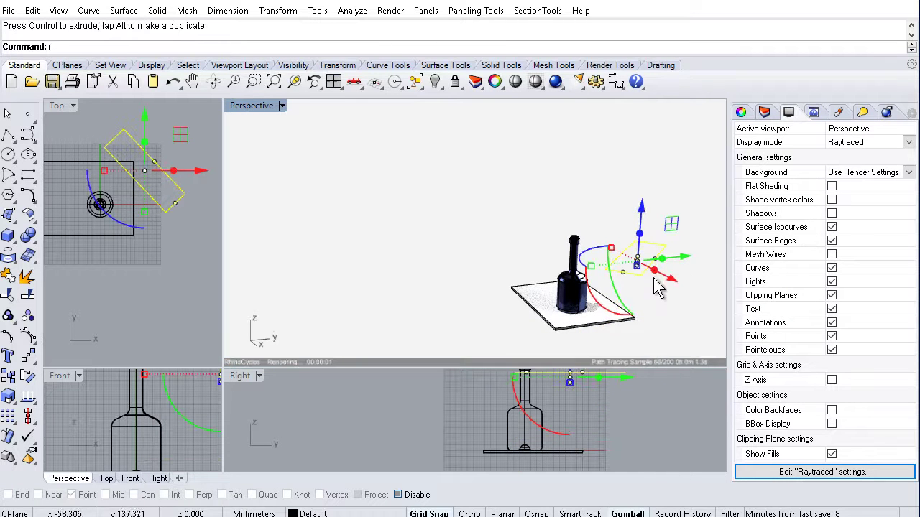
{"action": "left_click_drag", "start_coordinate": [603, 306], "coordinate": [593, 290]}
Step: Switch off the Sun so that only the rectangular light illuminates the scene
{"action": "left_click", "coordinate": [865, 115]}
{"action": "left_click", "coordinate": [742, 169]}
{"action": "scroll", "coordinate": [636, 262], "scroll_direction": "up", "scroll_amount": 5}
{"action": "right_click_drag", "start_coordinate": [587, 327], "coordinate": [581, 260], "text": "shift"}
{"action": "scroll", "coordinate": [537, 273], "scroll_direction": "up", "scroll_amount": 3}
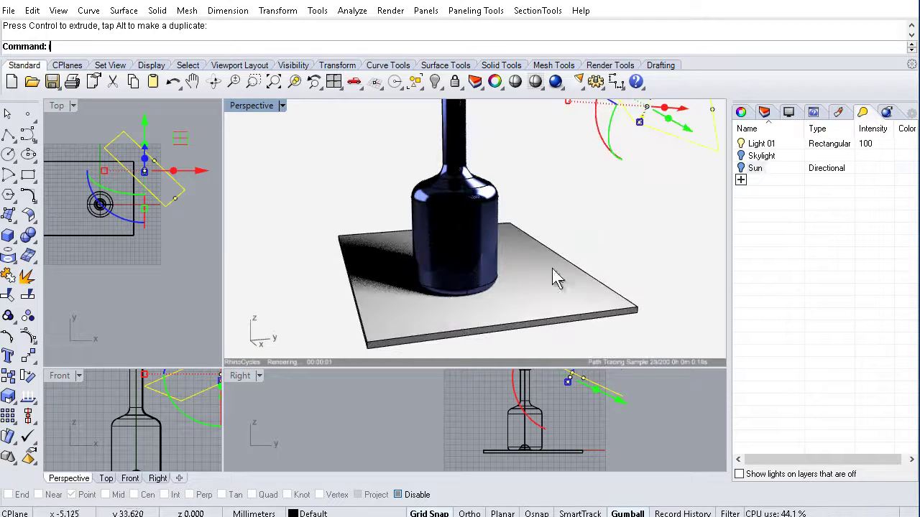
{"action": "scroll", "coordinate": [628, 216], "scroll_direction": "down", "scroll_amount": 4}
Step: Change the Glass 001 material's color to a lighter blue
{"action": "left_click", "coordinate": [838, 111]}
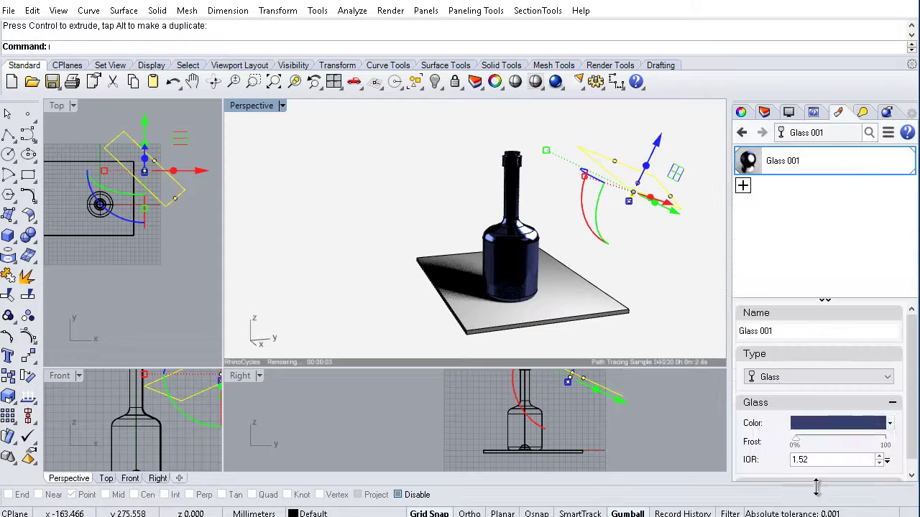
{"action": "left_click", "coordinate": [842, 422]}
{"action": "left_click", "coordinate": [514, 334]}
{"action": "left_click", "coordinate": [532, 516]}
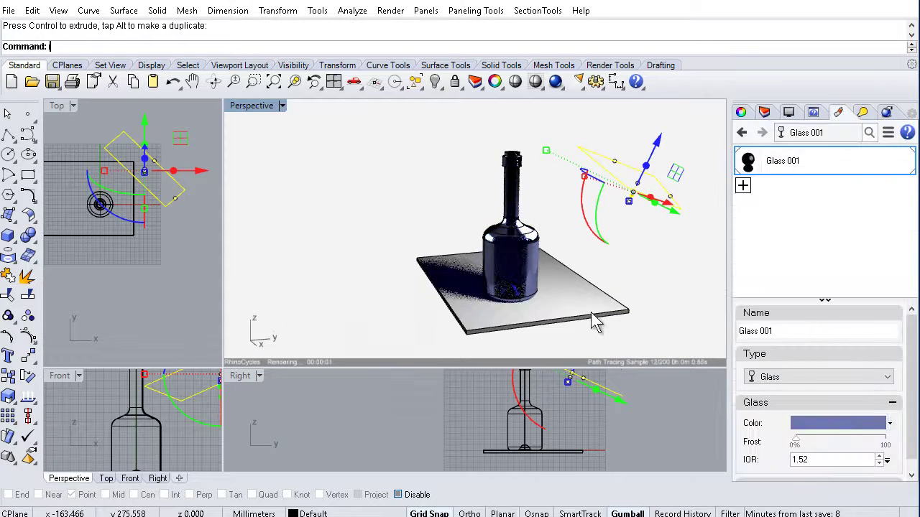
Step: Deselect the light and hide surface isocurves, surface edges, curves and lights in the Perspective view's Raytraced display
{"action": "scroll", "coordinate": [499, 277], "scroll_direction": "up", "scroll_amount": 2}
{"action": "scroll", "coordinate": [501, 275], "scroll_direction": "up", "scroll_amount": 3}
{"action": "scroll", "coordinate": [561, 227], "scroll_direction": "down", "scroll_amount": 3}
{"action": "right_click_drag", "start_coordinate": [571, 218], "coordinate": [545, 237], "text": "shift"}
{"action": "left_click", "coordinate": [667, 298]}
{"action": "left_click", "coordinate": [785, 113]}
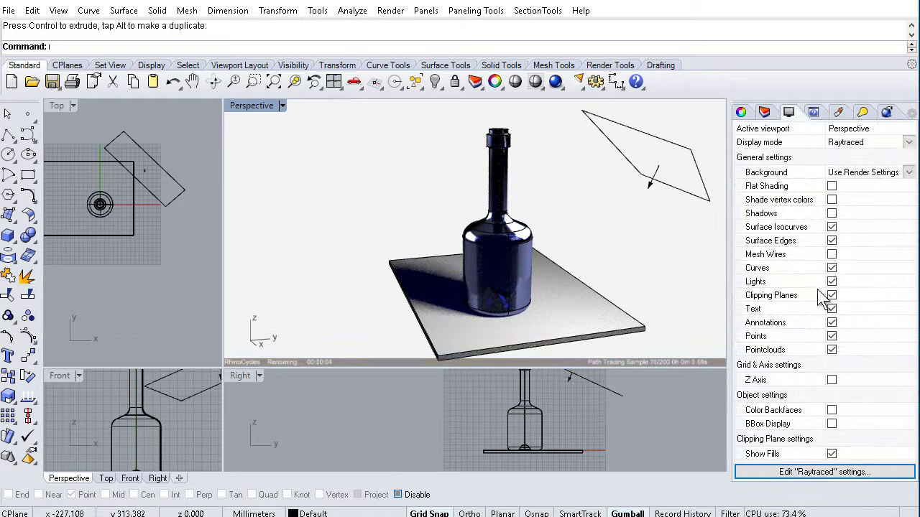
{"action": "left_click", "coordinate": [833, 242]}
{"action": "left_click", "coordinate": [832, 230]}
{"action": "right_click_drag", "start_coordinate": [643, 249], "coordinate": [635, 231], "text": "shift"}
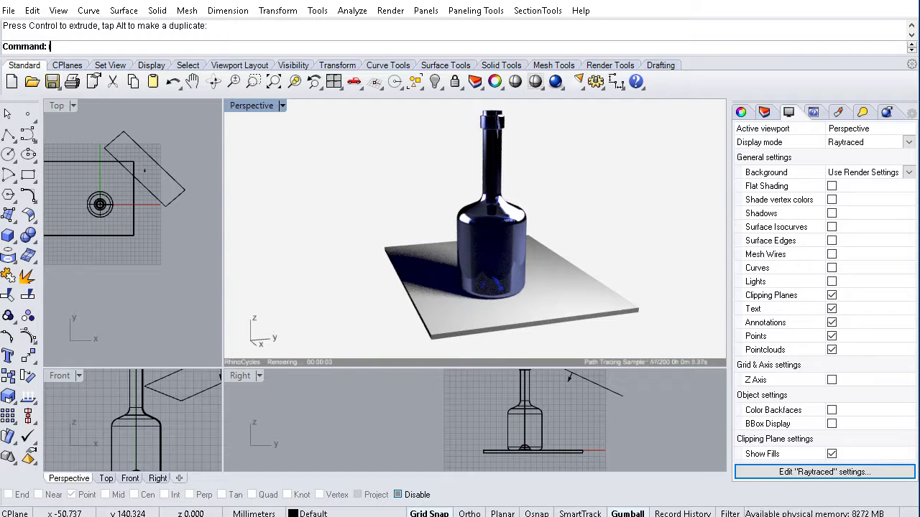
Step: Select the slab under the bottle in the Perspective view
{"action": "left_click", "coordinate": [537, 308]}
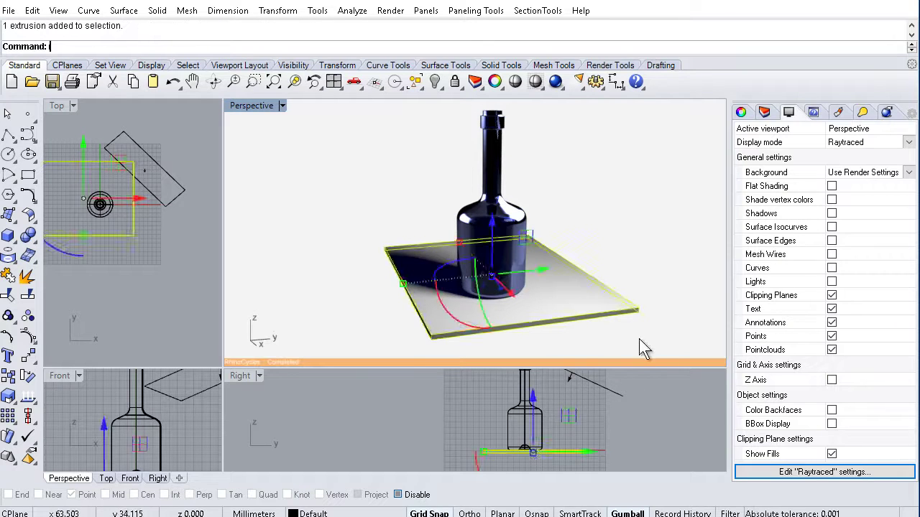